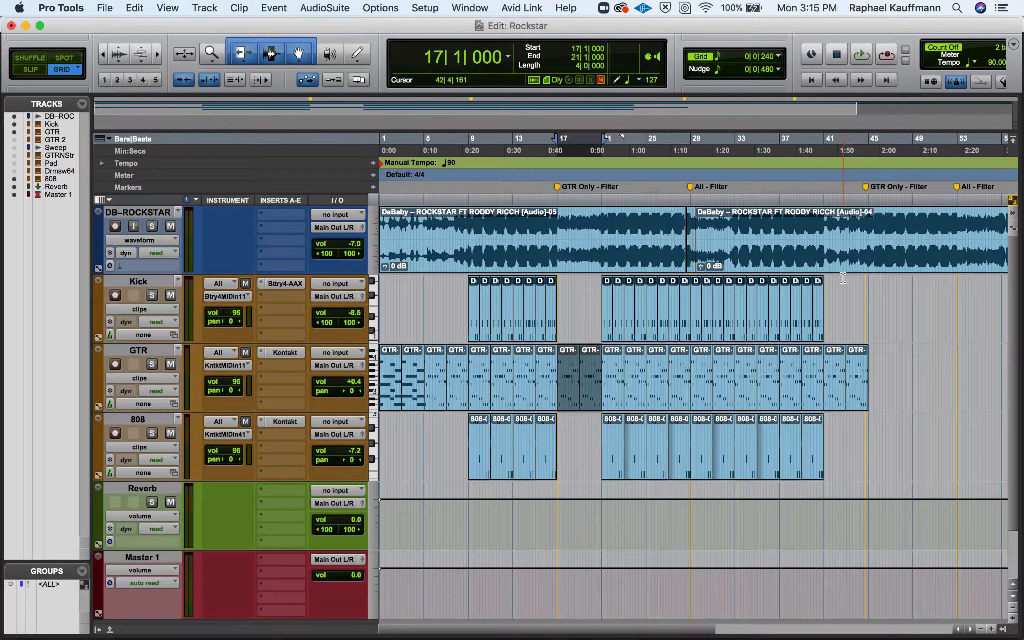
Solo the DB-ROCKSTAR track and play it from 15|4|240, through the first GTR Only - Filter marker.
click(552, 212)
scroll(501, 237, right, 5)
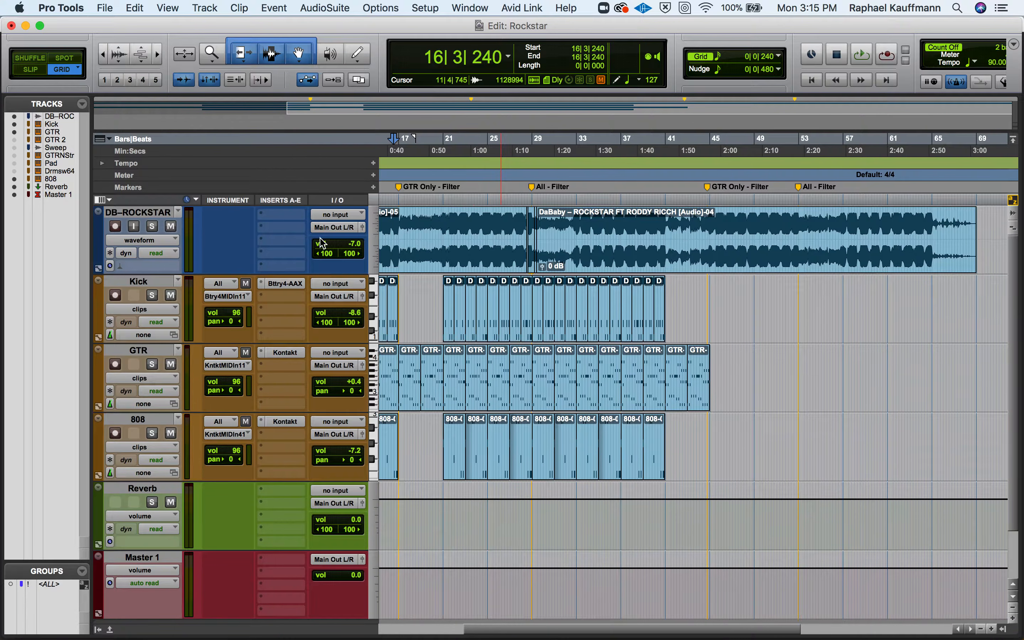
scroll(321, 244, left, 5)
click(152, 230)
click(549, 216)
click(545, 220)
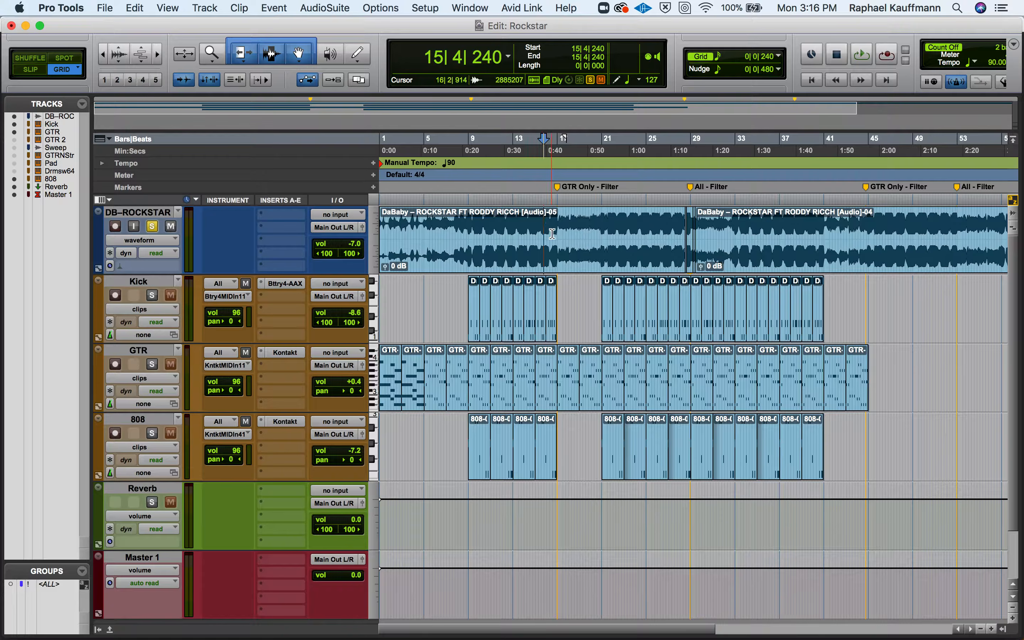
key(space)
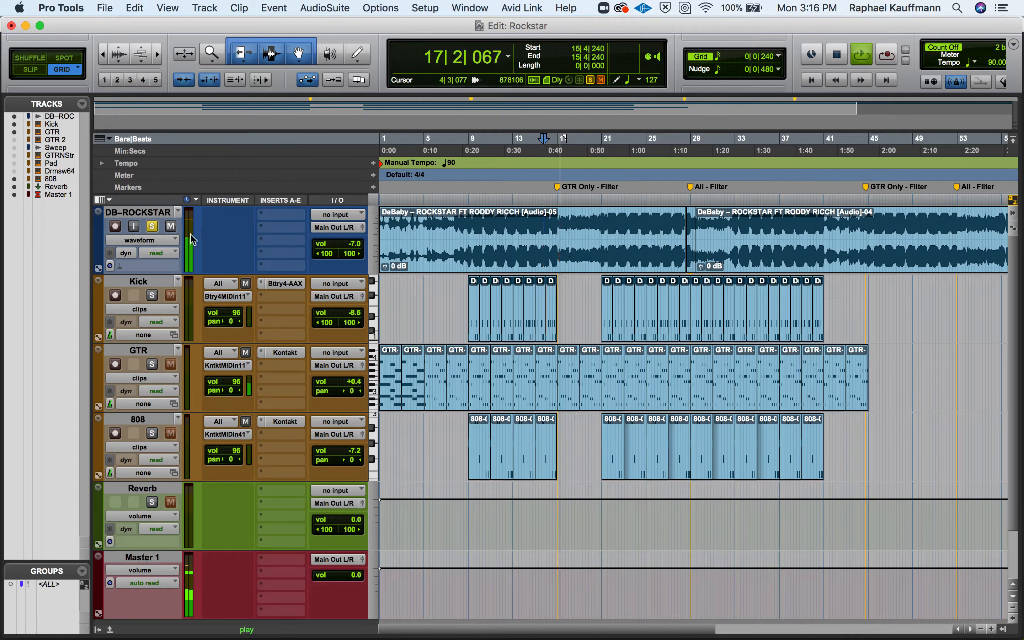
key(space)
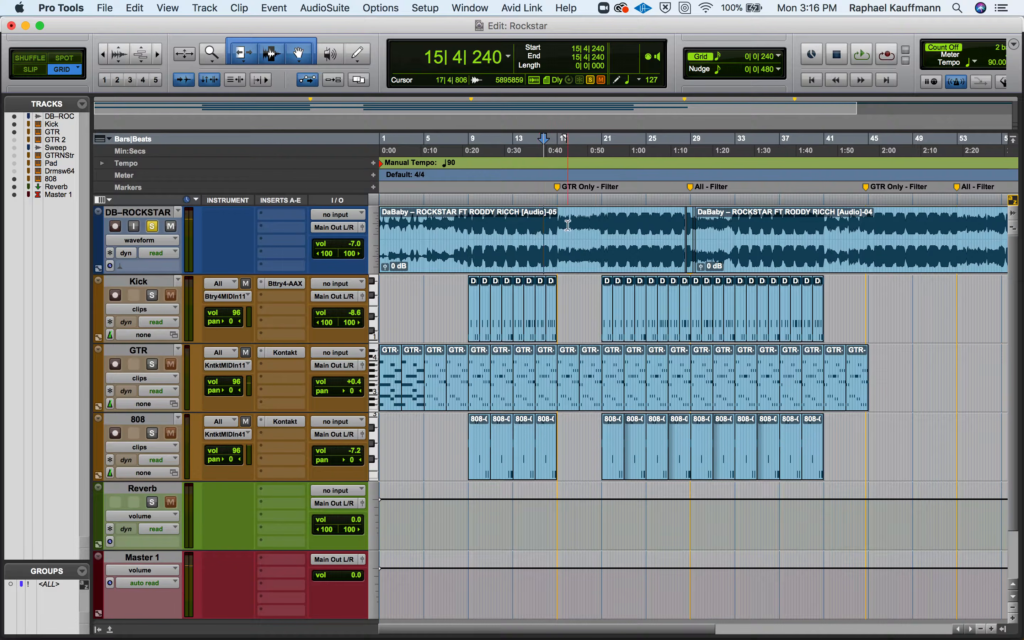
Play the soloed DB-ROCKSTAR reference from 28|3|000, through the first All - Filter marker.
click(685, 201)
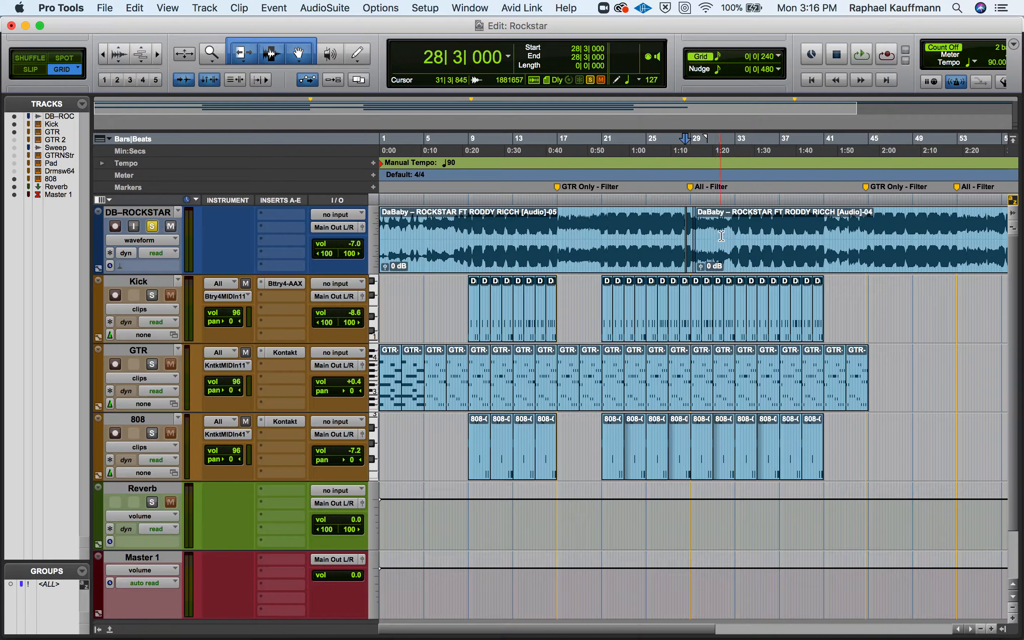
key(space)
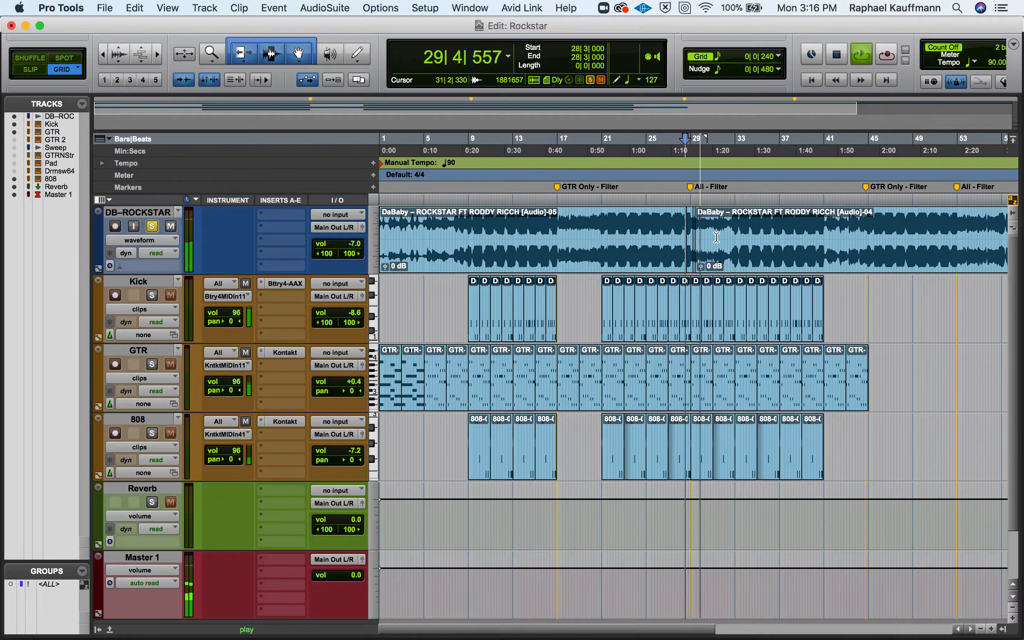
key(space)
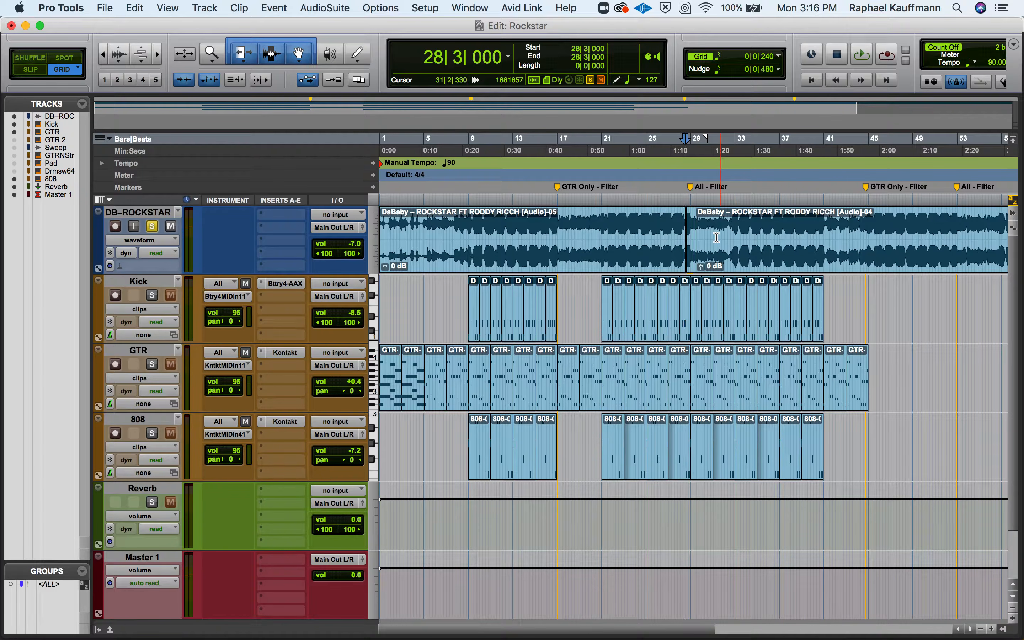
Turn off solo on the DB-ROCKSTAR reference track and mute it.
click(152, 226)
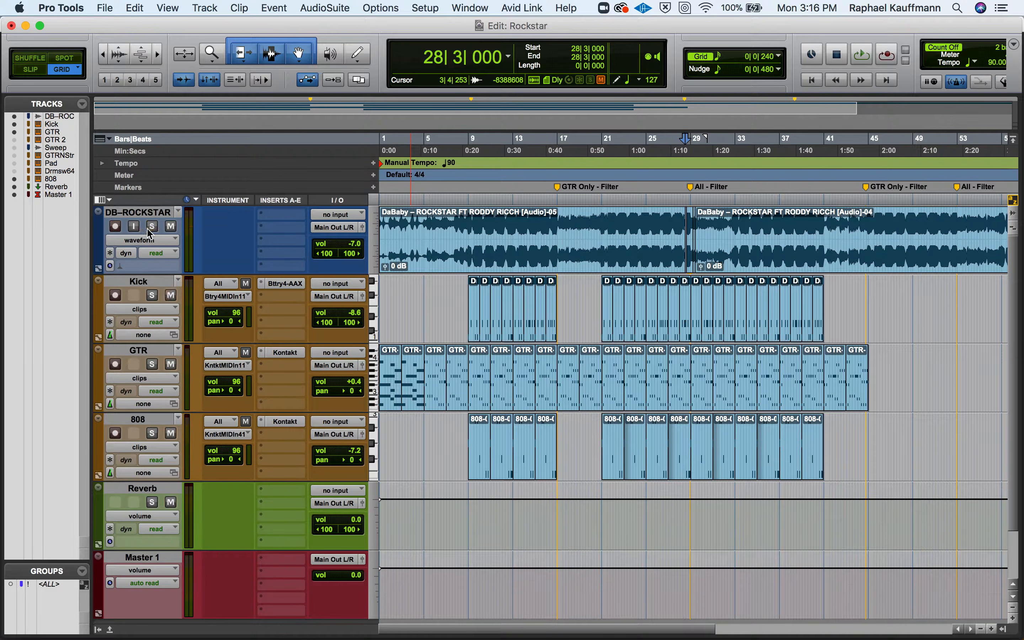
click(170, 228)
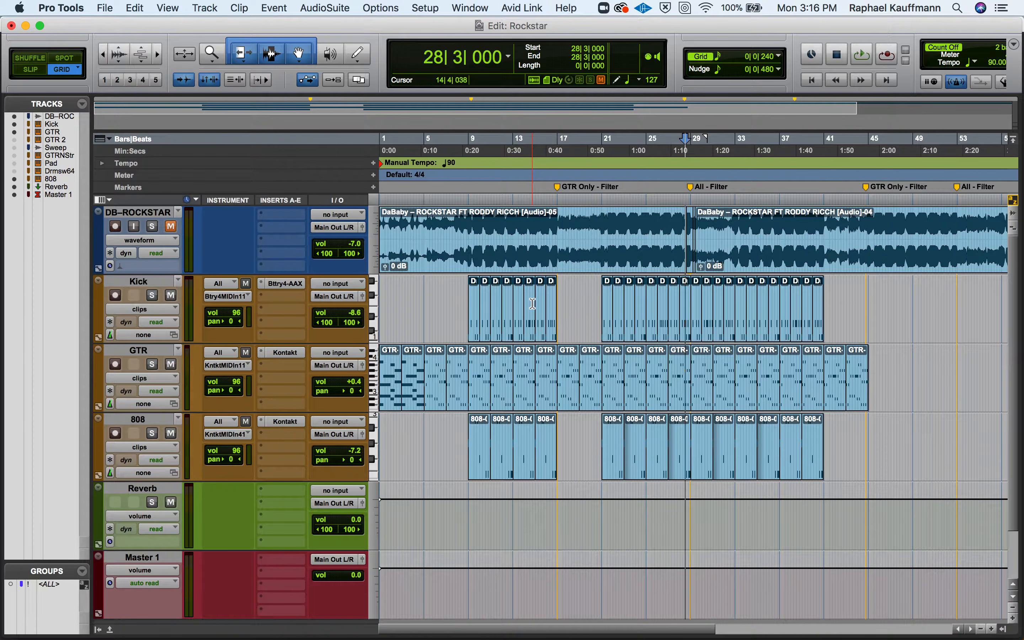
Rename the Kick track as Drums.
click(159, 284)
double_click(160, 288)
text(Drums)
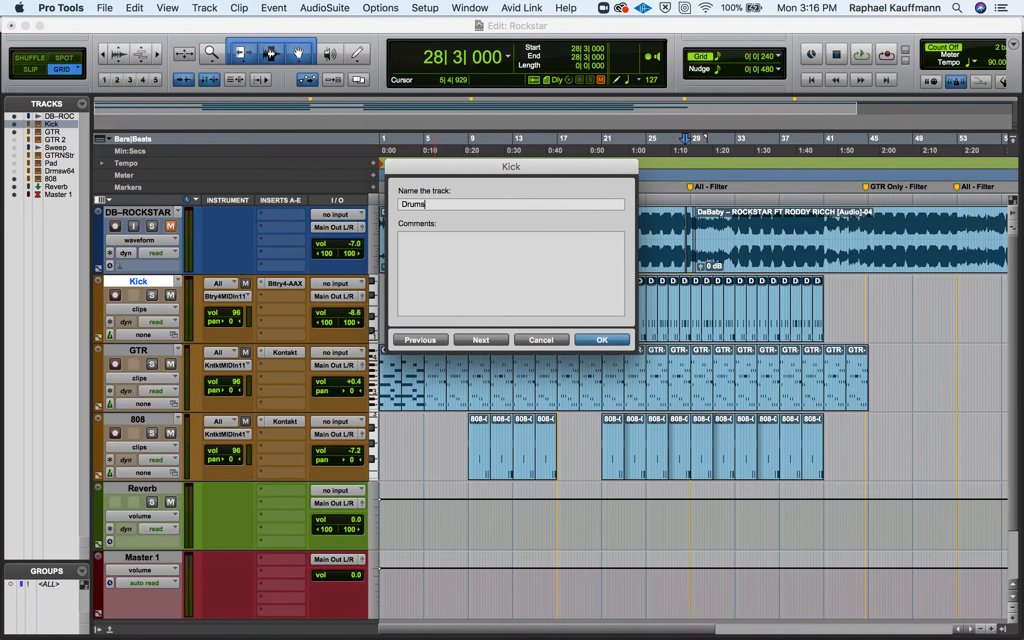
key(Return)
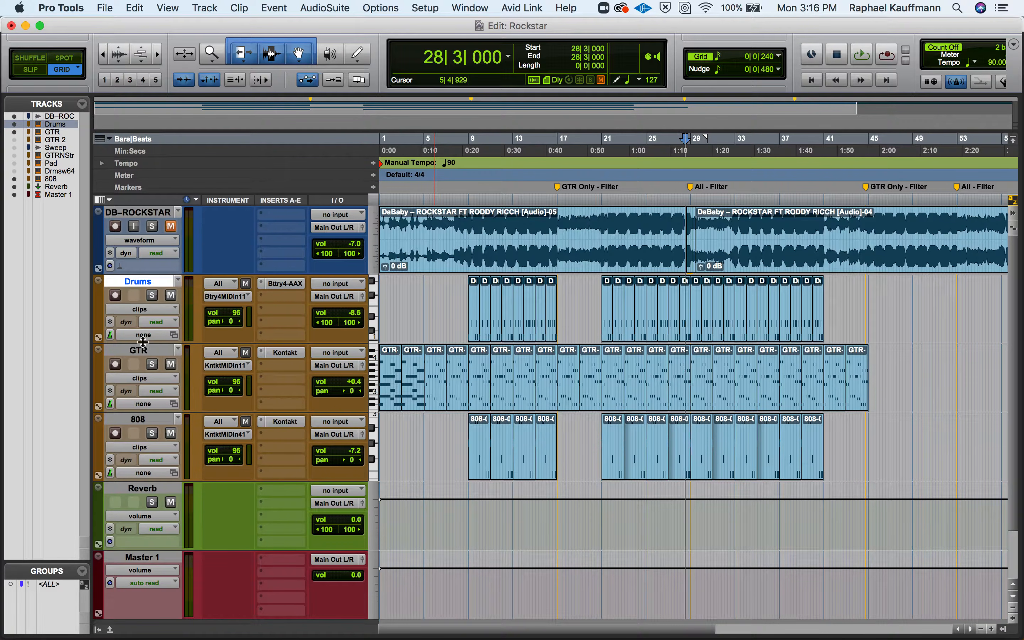
Create one stereo instrument track named Drums FX directly below the Drums track.
click(197, 7)
key(super+shift+n)
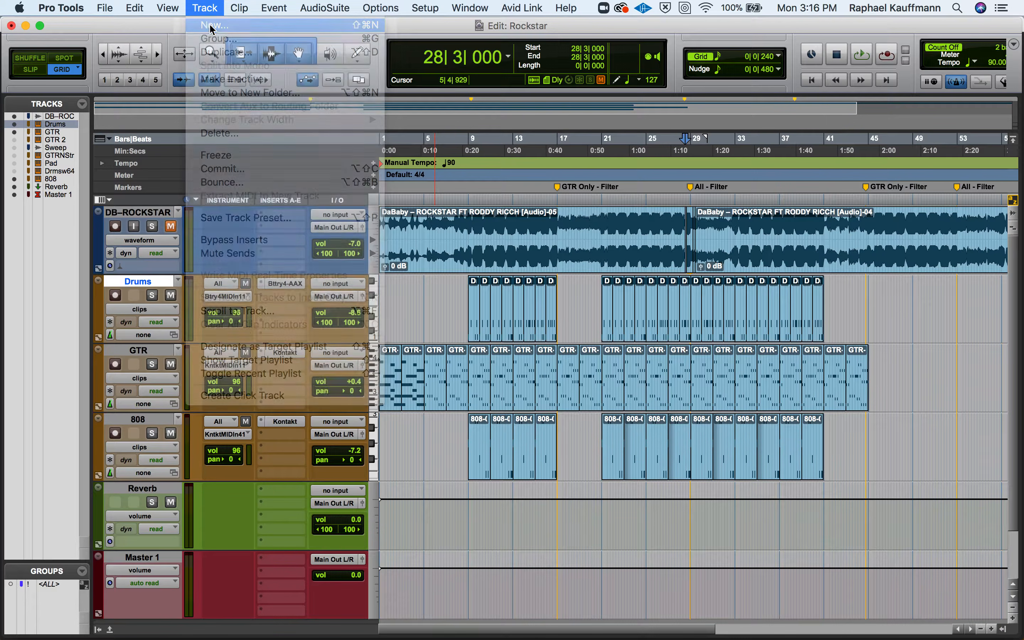
click(366, 243)
click(338, 251)
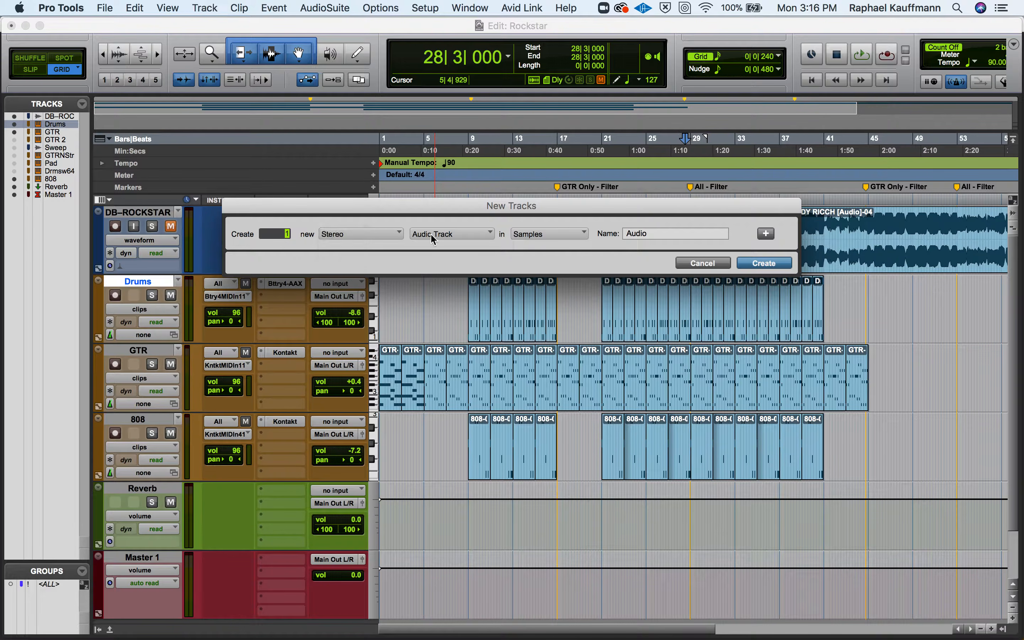
click(434, 234)
click(448, 295)
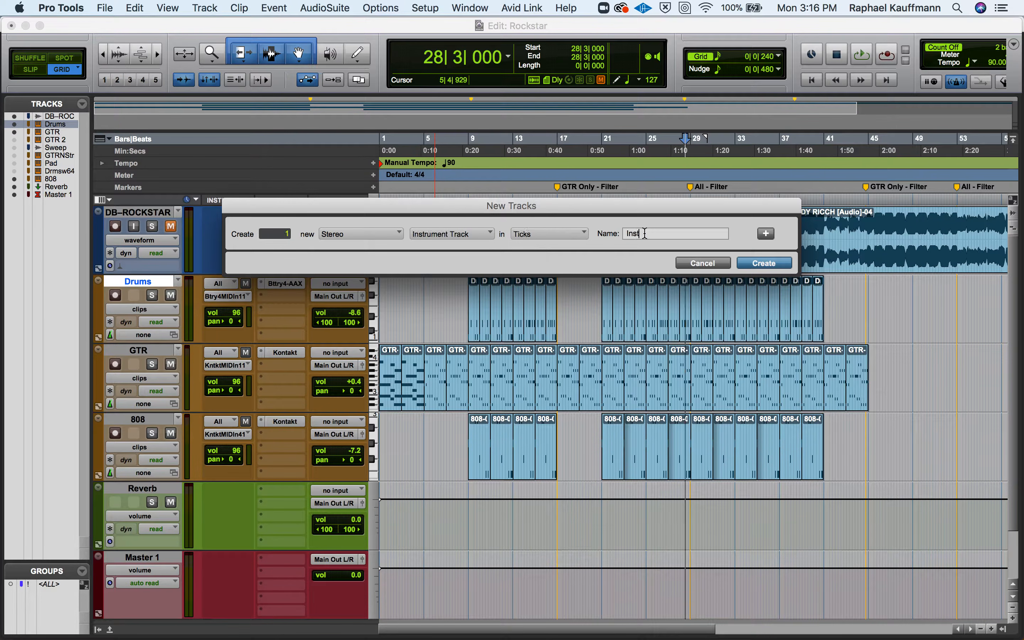
text(Drums FX)
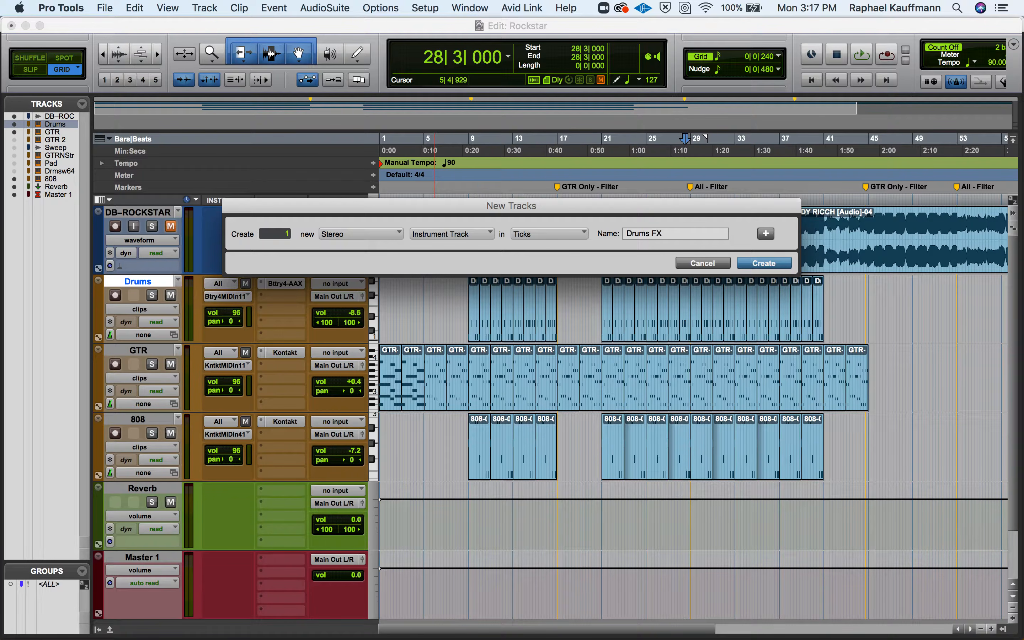
key(Return)
Create one mono instrument track named GTR FX directly below the GTR track.
click(160, 419)
scroll(157, 360, down, 3)
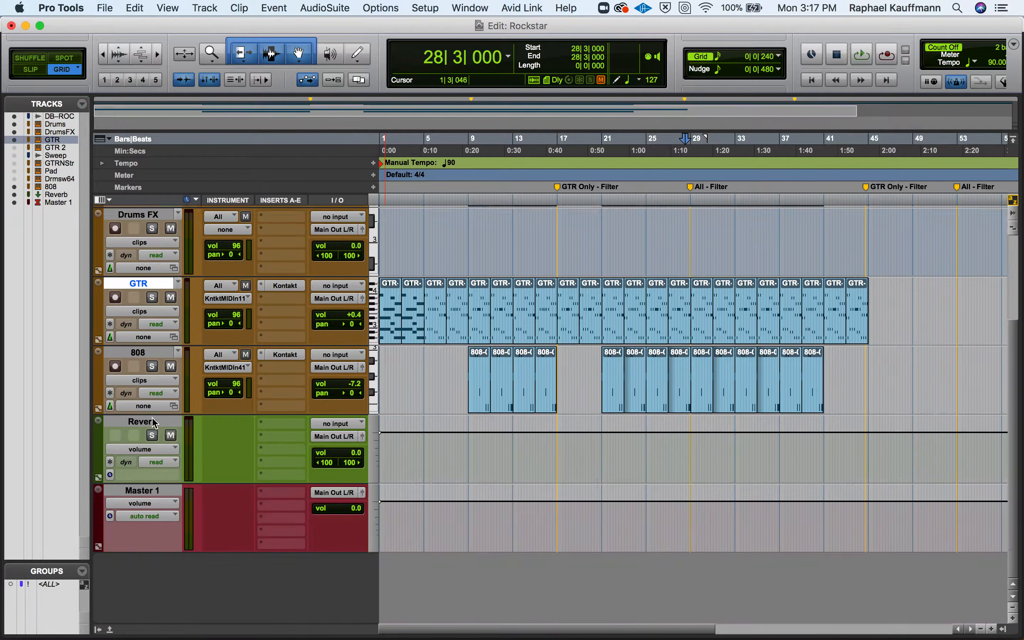
click(205, 7)
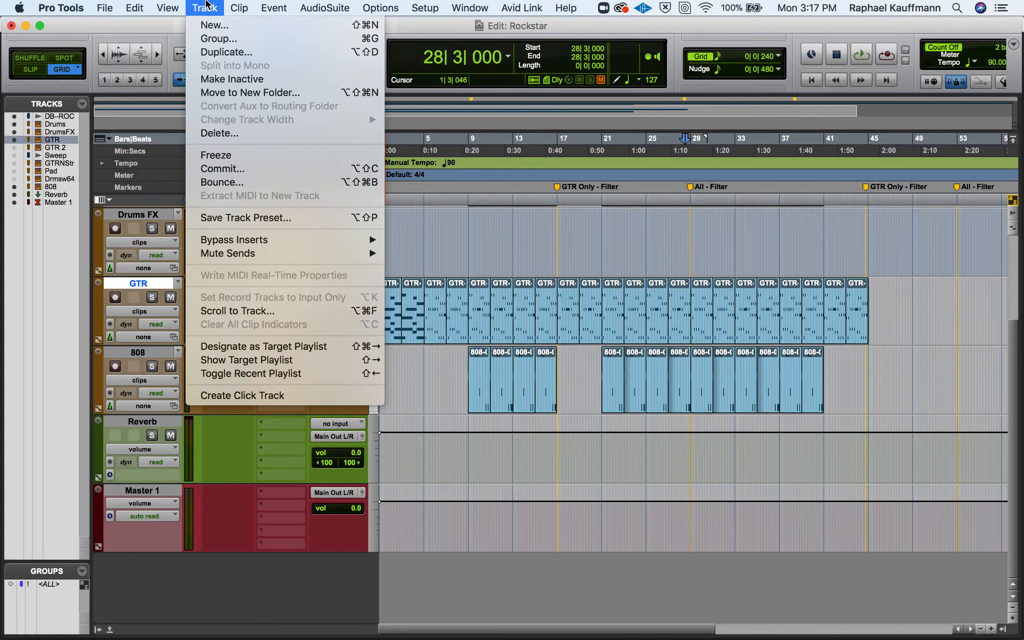
click(214, 25)
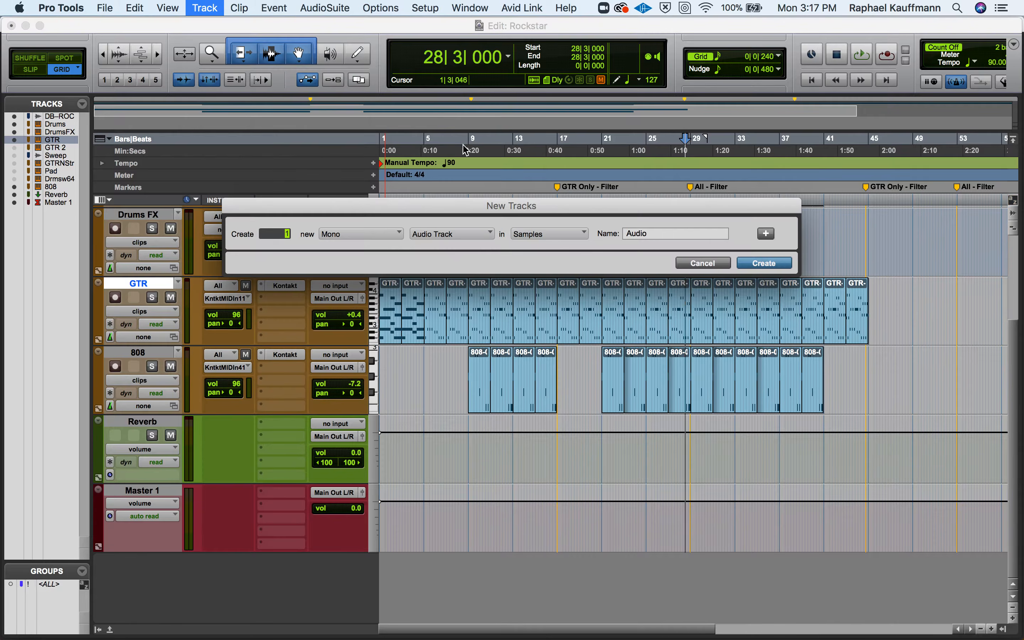
click(437, 238)
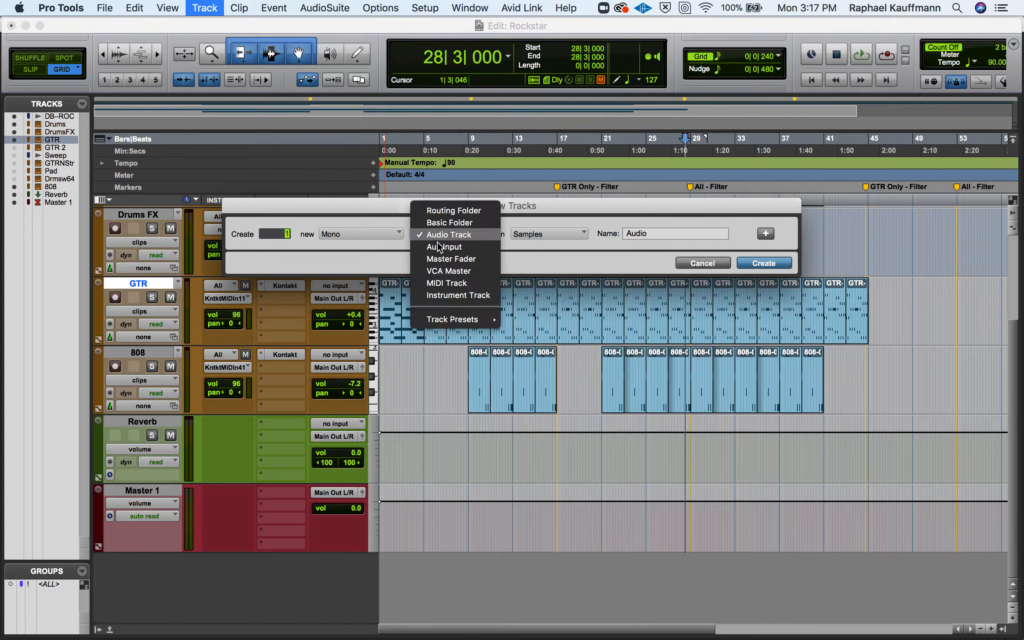
click(453, 295)
double_click(652, 236)
text(GTR)
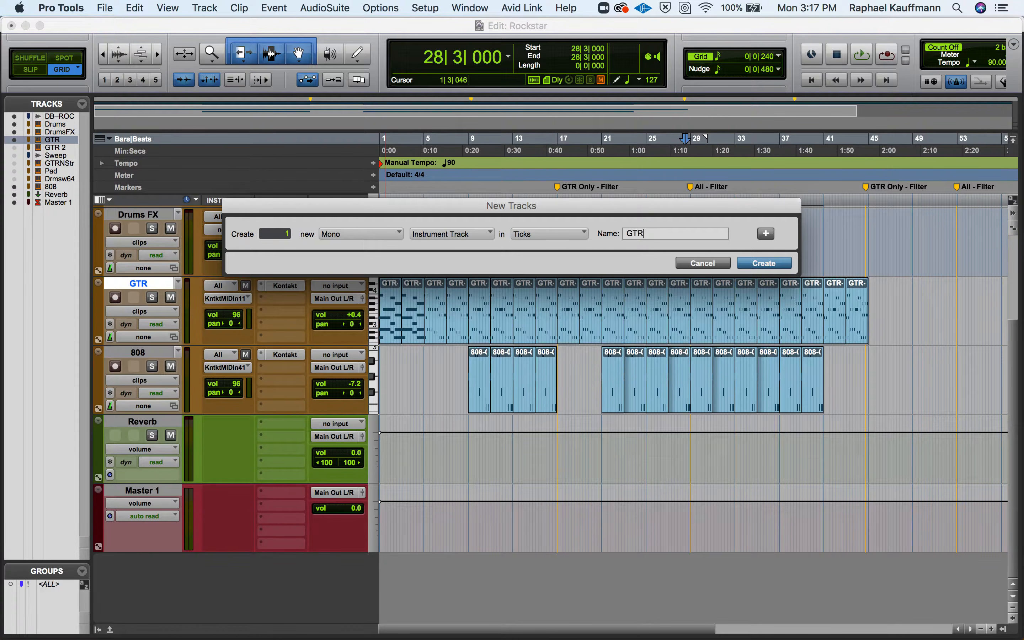
text( FX)
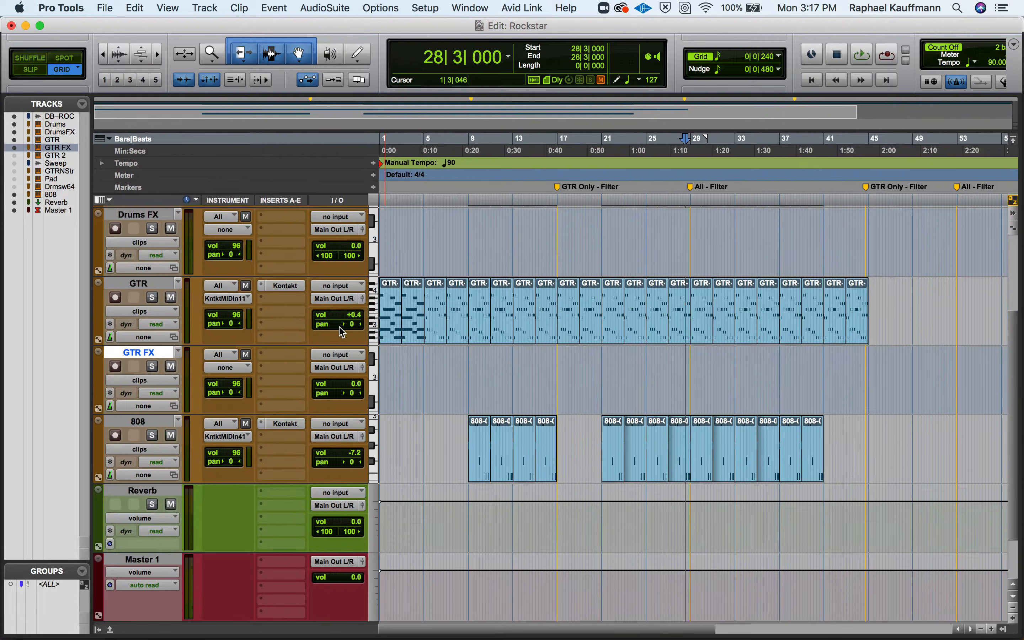
key(Return)
Create one mono instrument track named 808 FX directly below the 808 track.
click(144, 421)
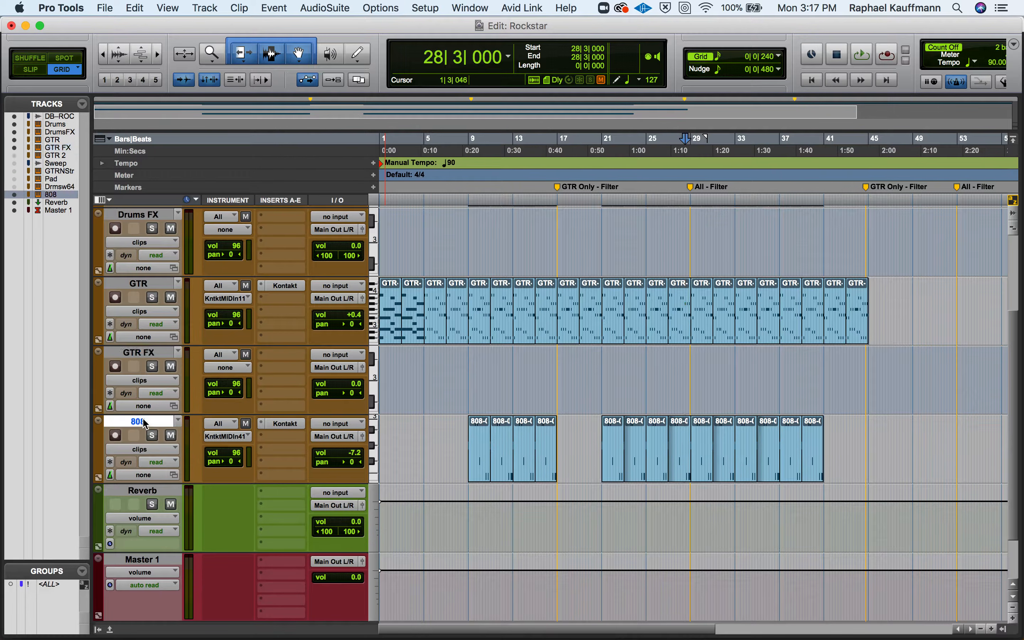
click(201, 6)
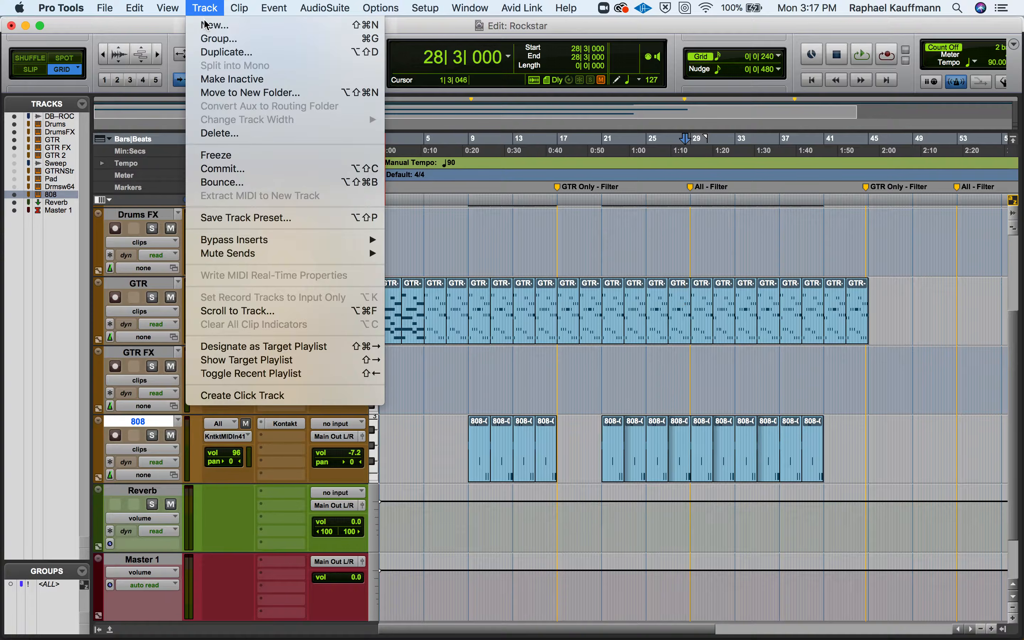
click(207, 21)
click(453, 234)
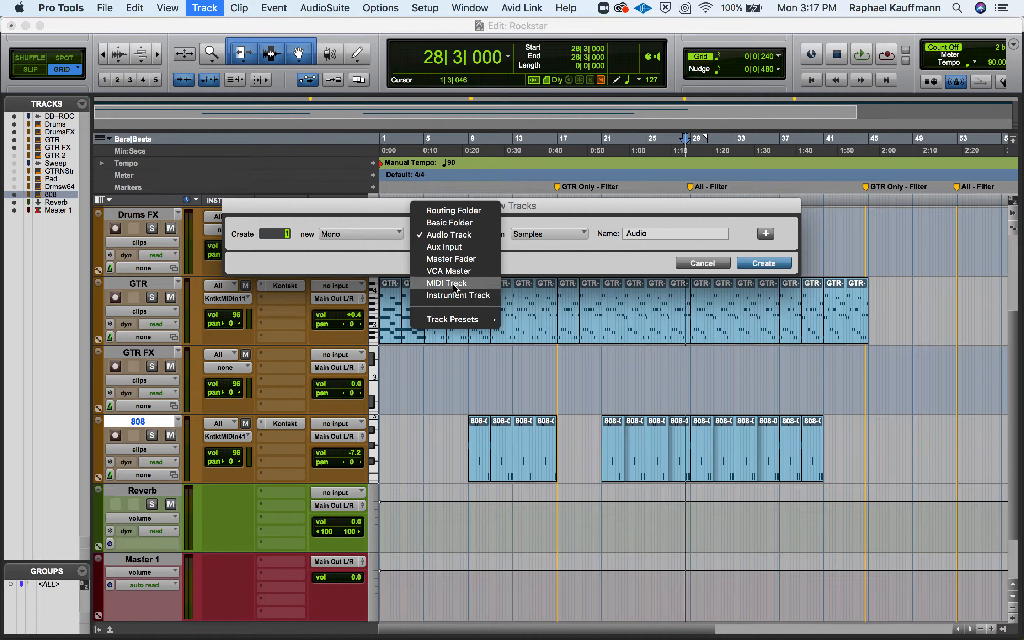
click(455, 295)
key(Tab)
text(808 FX)
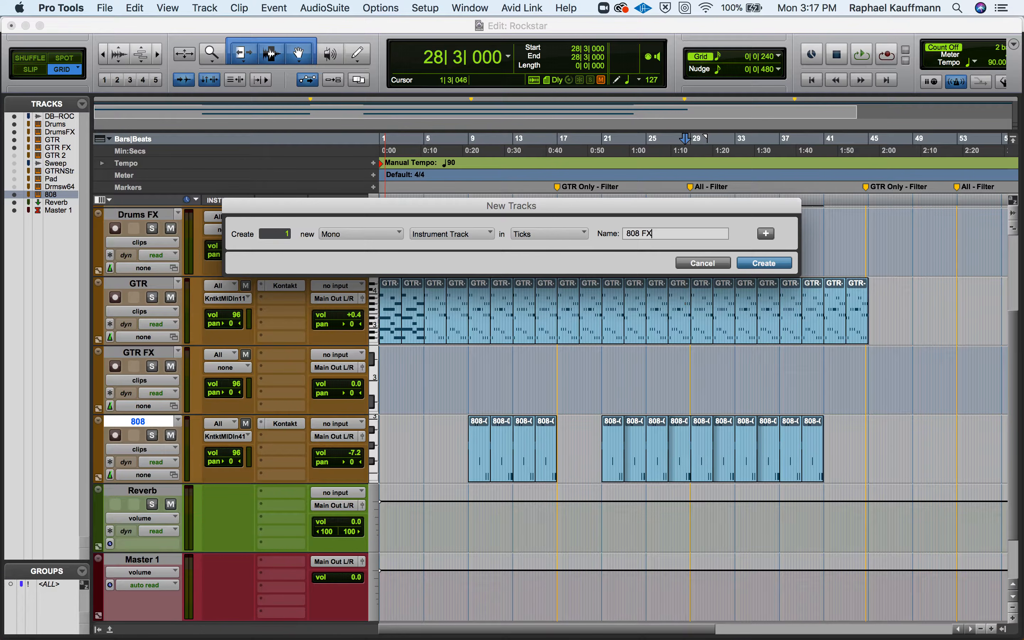
key(Return)
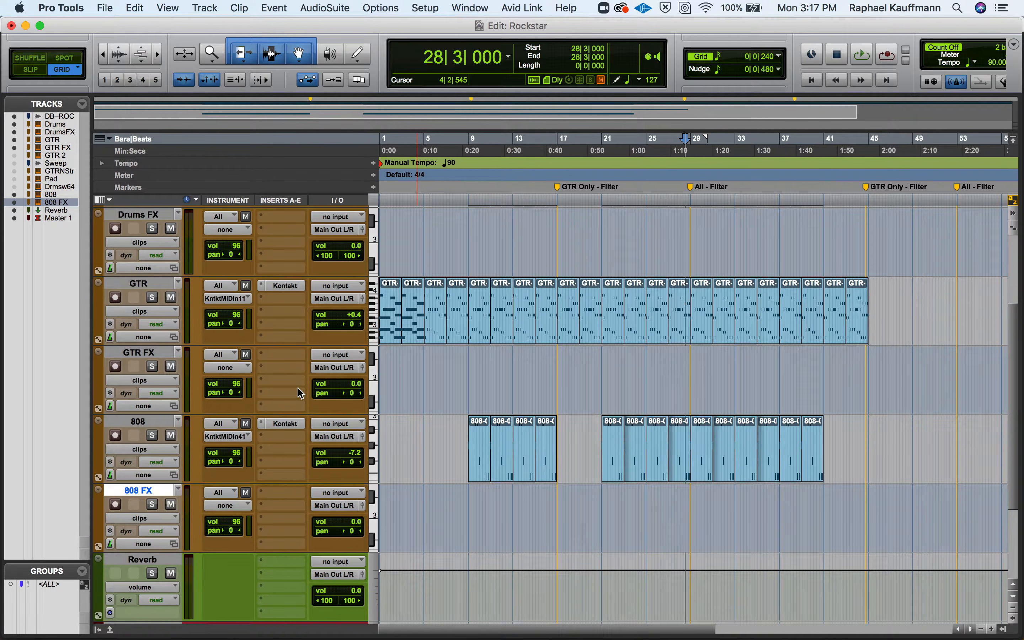
Copy the Battery 4 insert from the Drums track to Drums FX and check the kit in its plug-in window.
scroll(440, 412, up, 3)
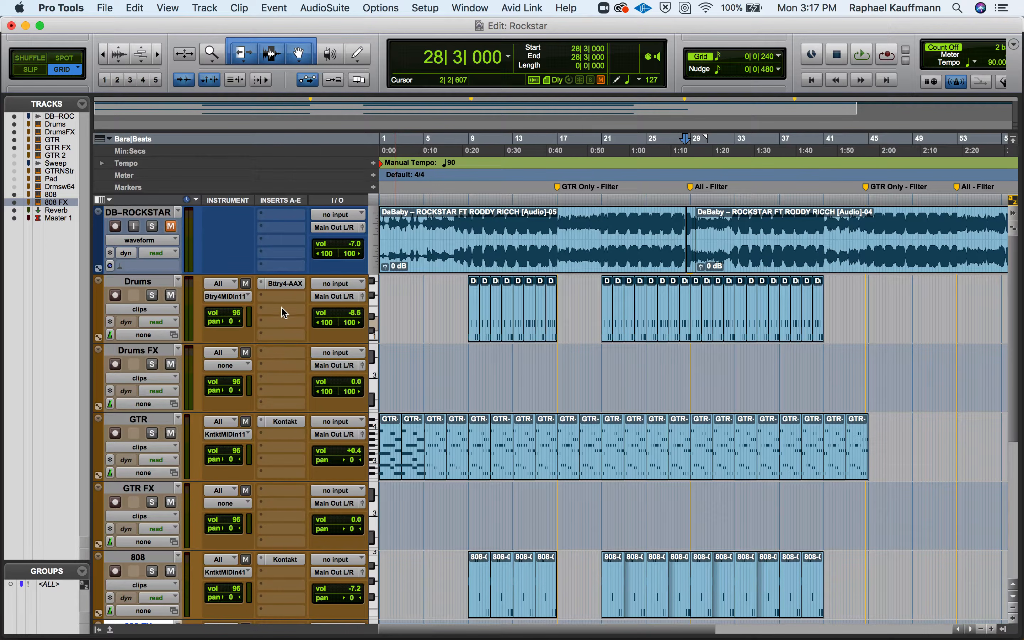
drag(288, 286, 293, 354)
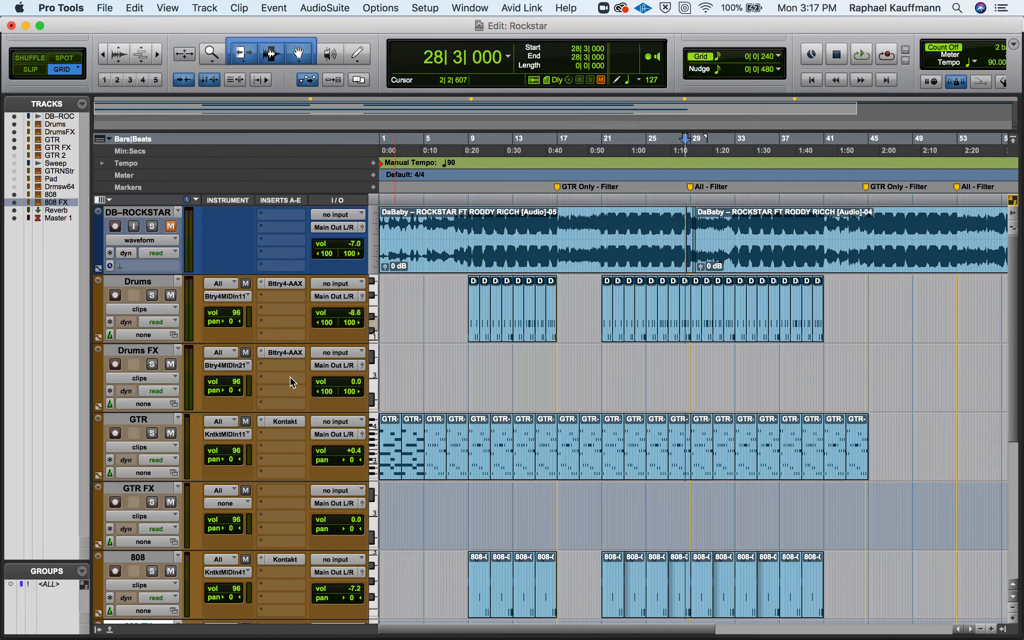
click(285, 285)
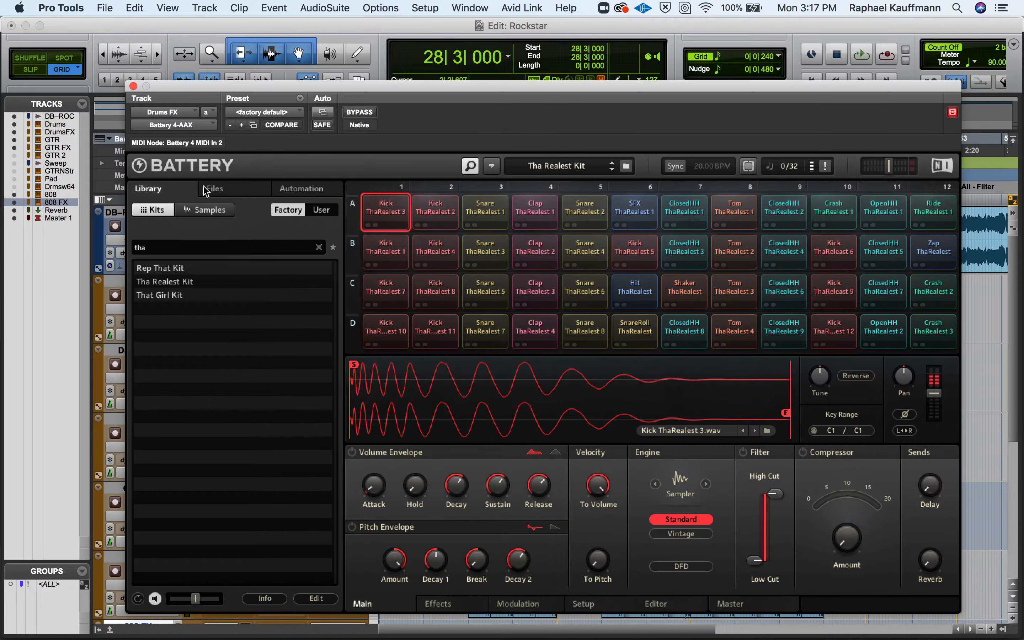
click(133, 86)
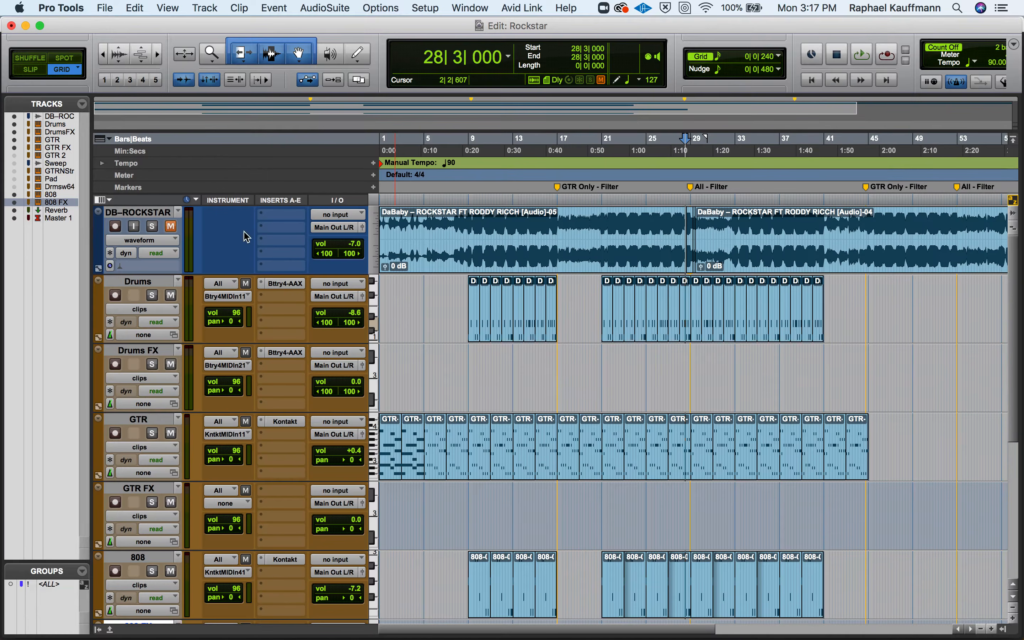
Check the GTR track's Kontakt instrument and copy that insert to the GTR FX track.
click(287, 425)
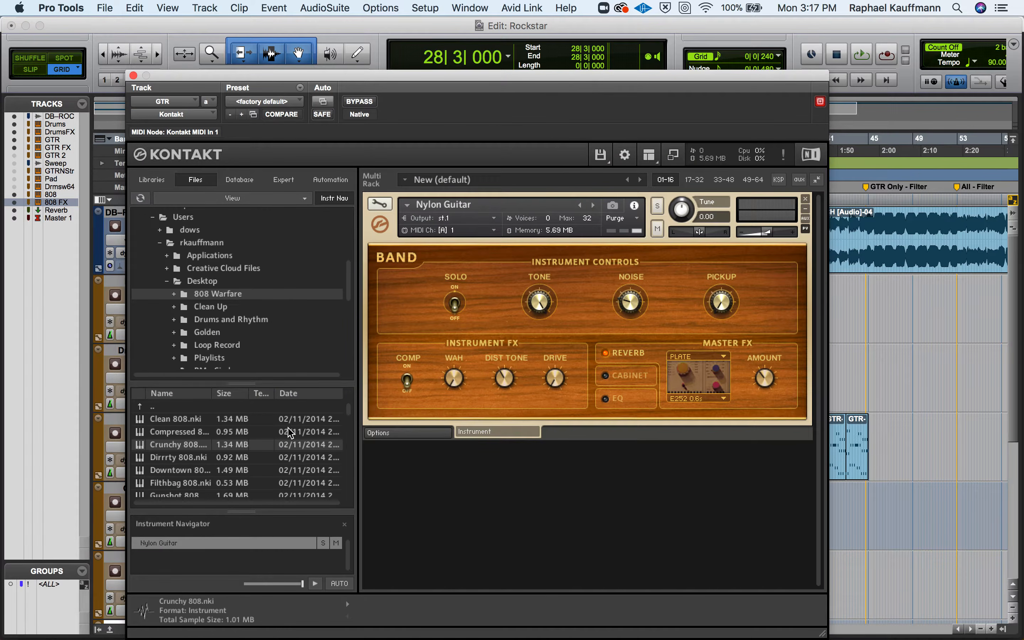
click(133, 75)
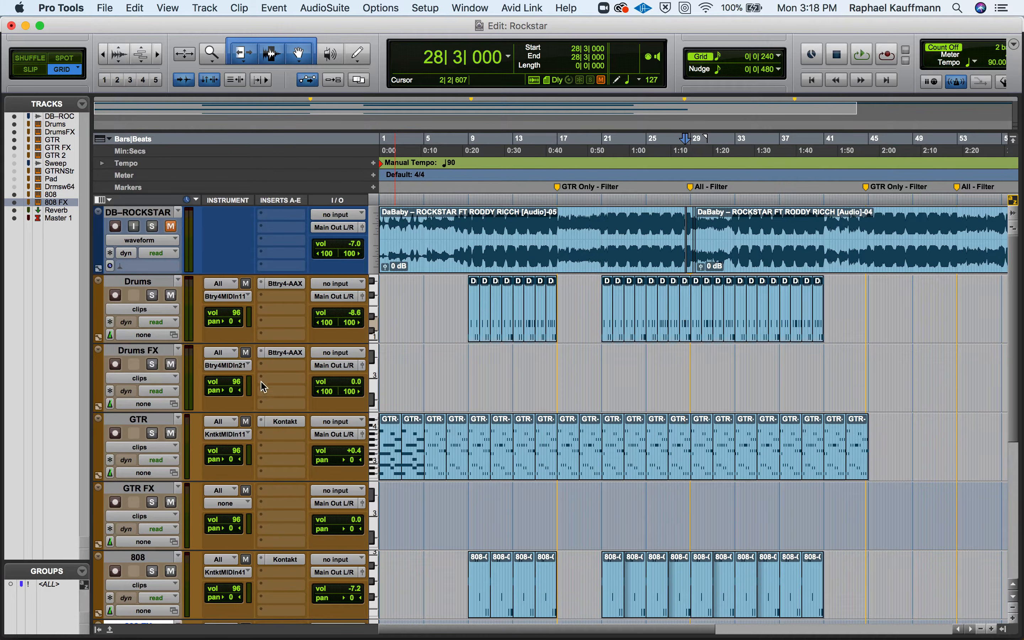
drag(291, 473, 287, 489)
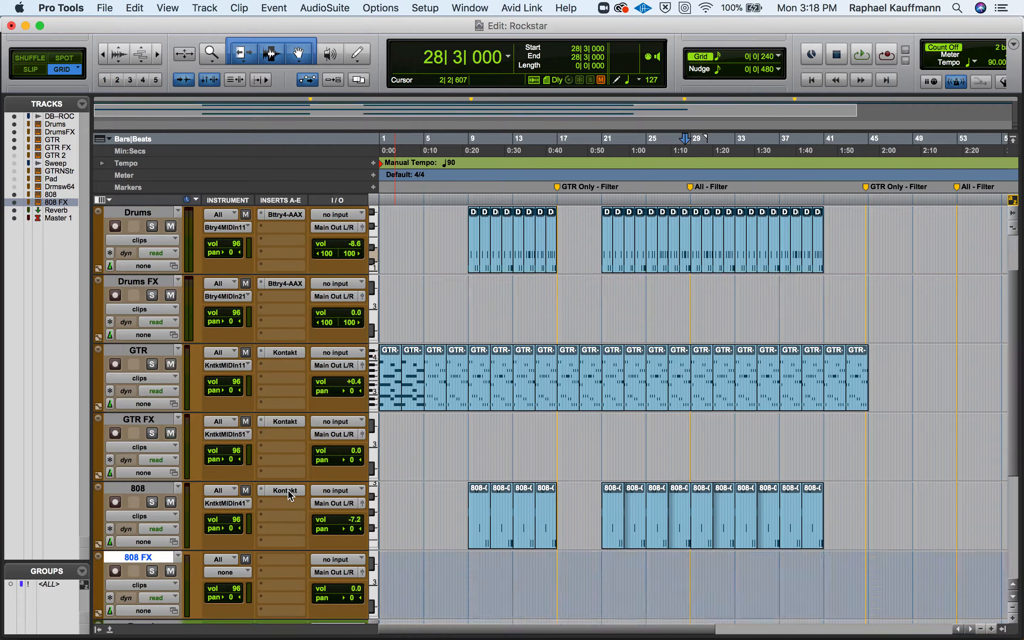
Copy the Kontakt insert from the 808 track to the 808 FX track.
scroll(287, 491, down, 5)
drag(286, 289, 290, 354)
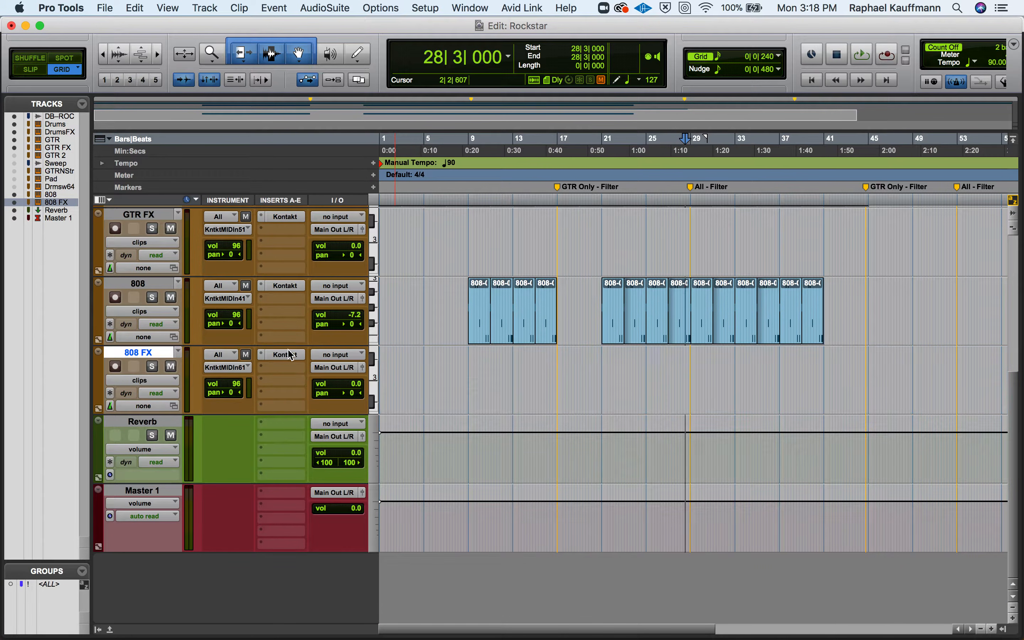
scroll(487, 364, up, 5)
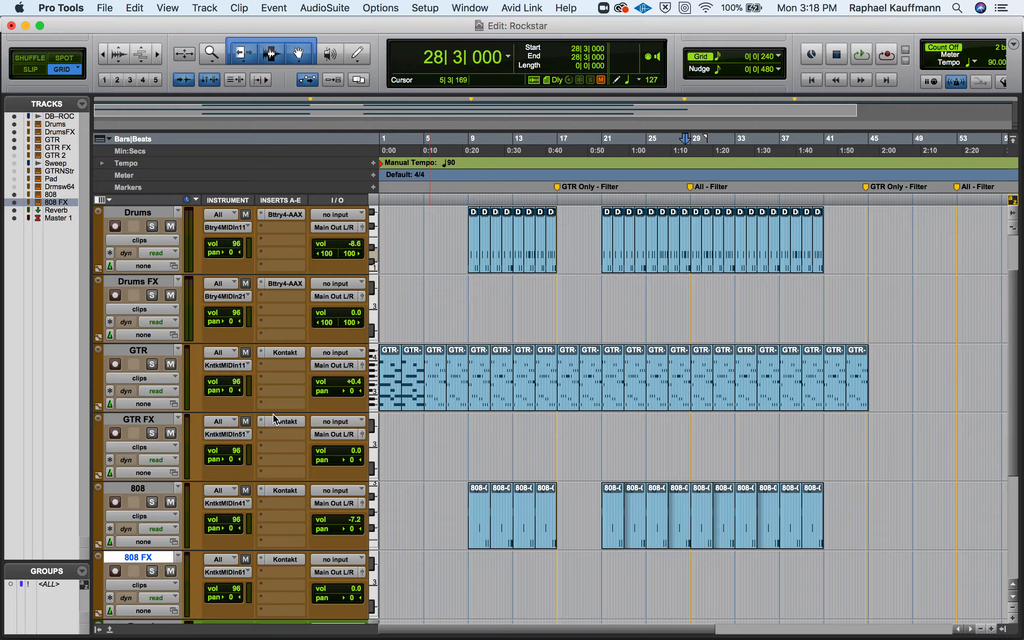
Move the two GTR clips between bars 17 and 21 down to the GTR FX track at the same position.
scroll(503, 411, up, 2)
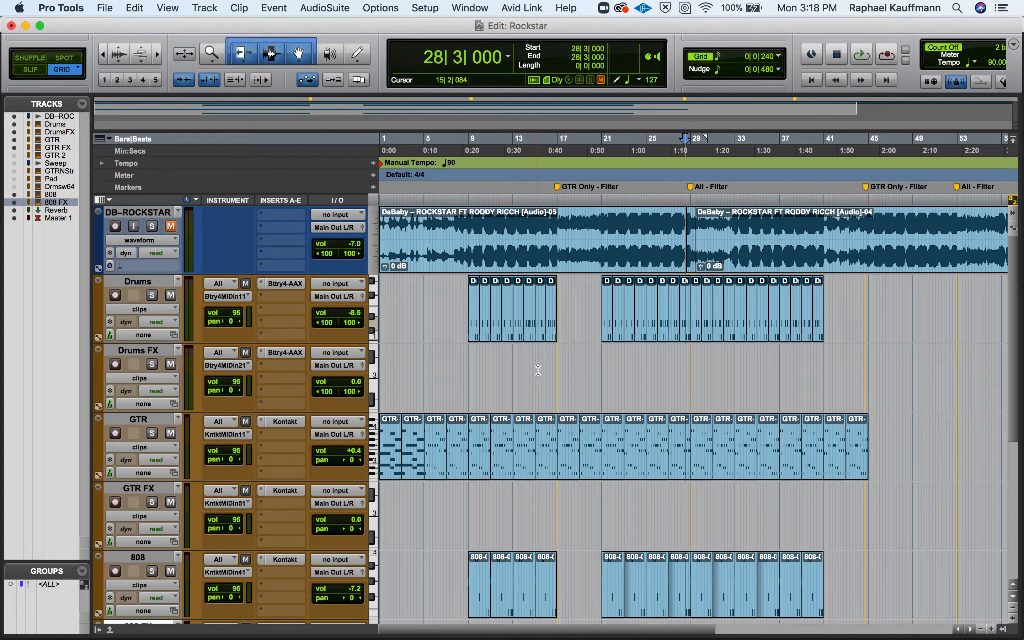
click(569, 462)
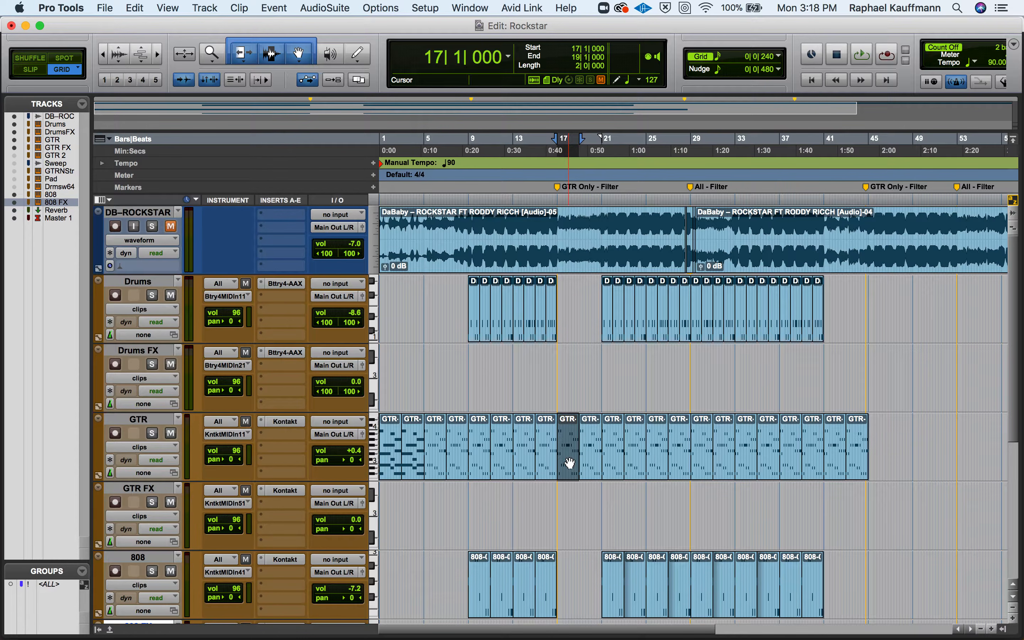
shift+click(594, 466)
key(super+bracketright)
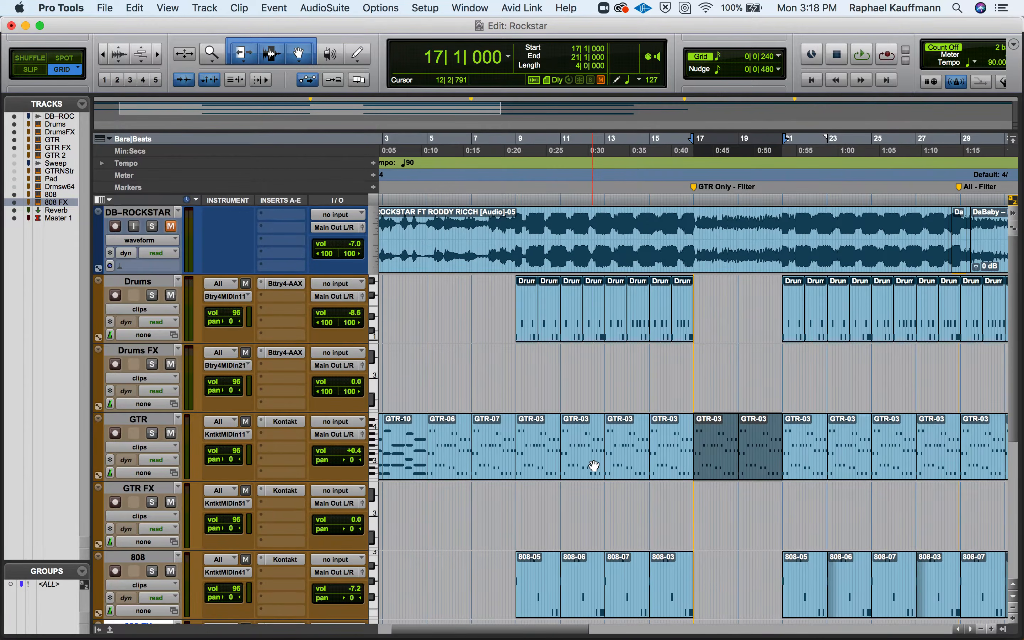
click(712, 471)
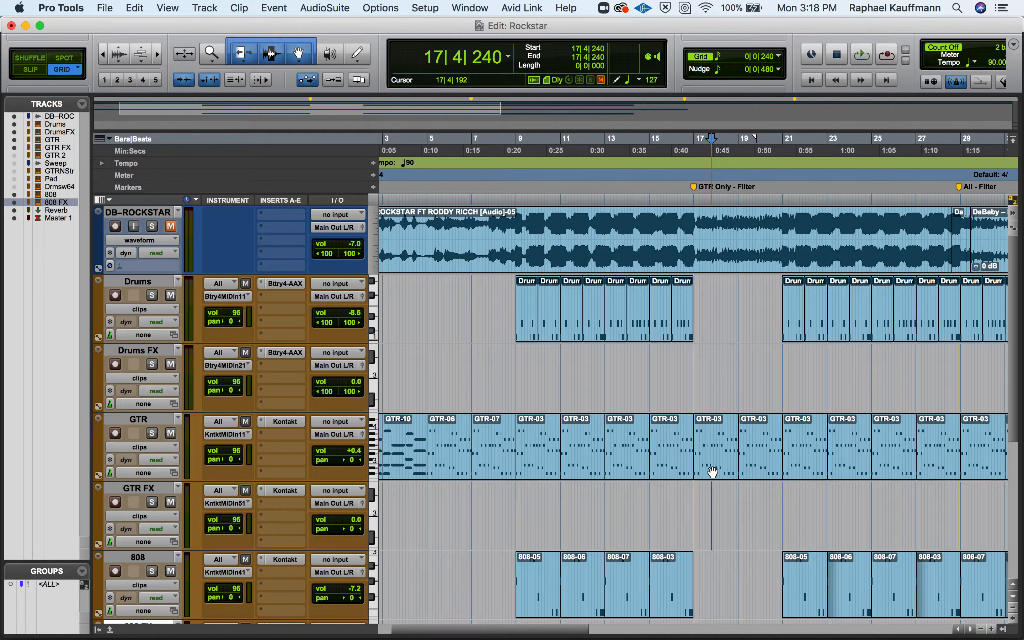
click(712, 470)
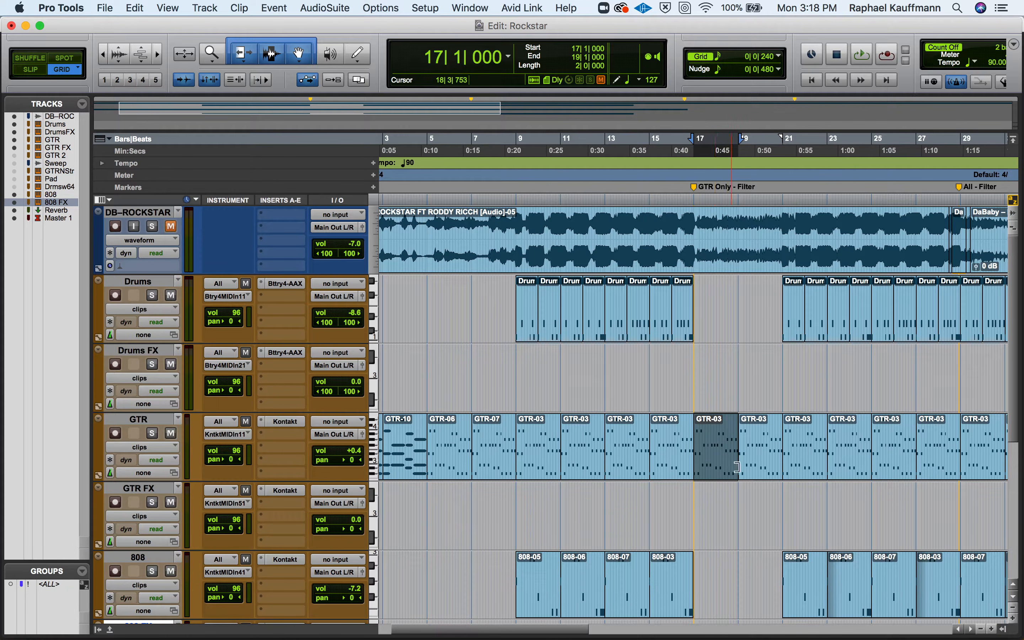
shift+click(761, 472)
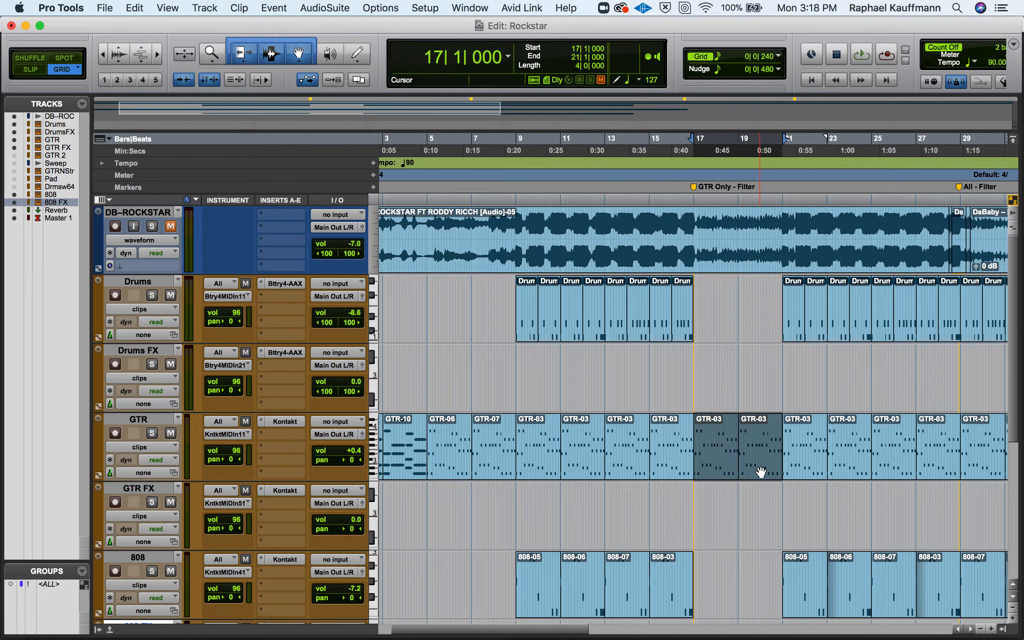
scroll(760, 472, right, 3)
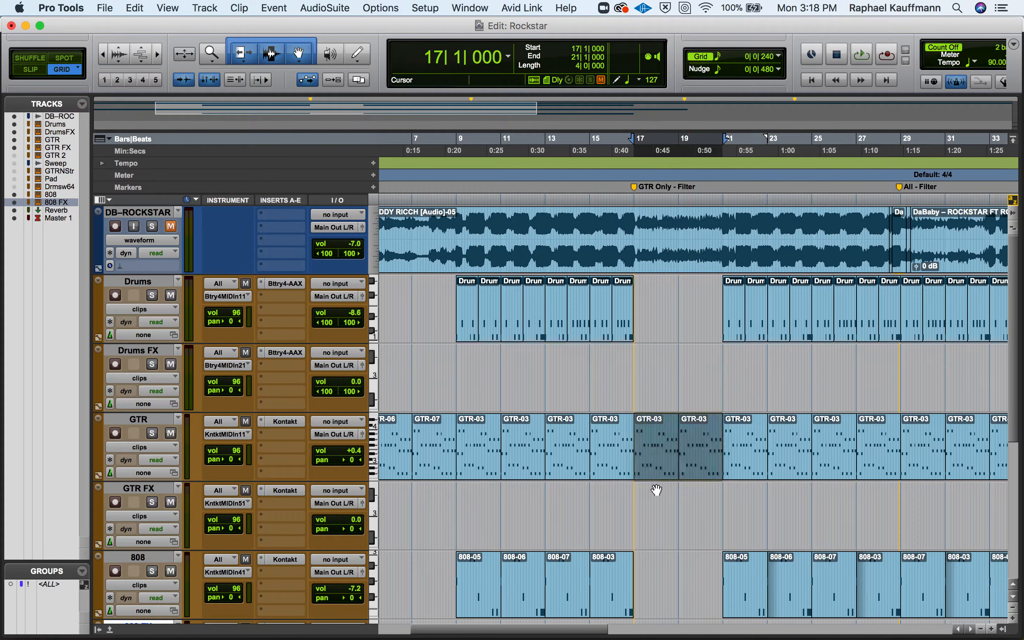
drag(656, 488, 656, 503)
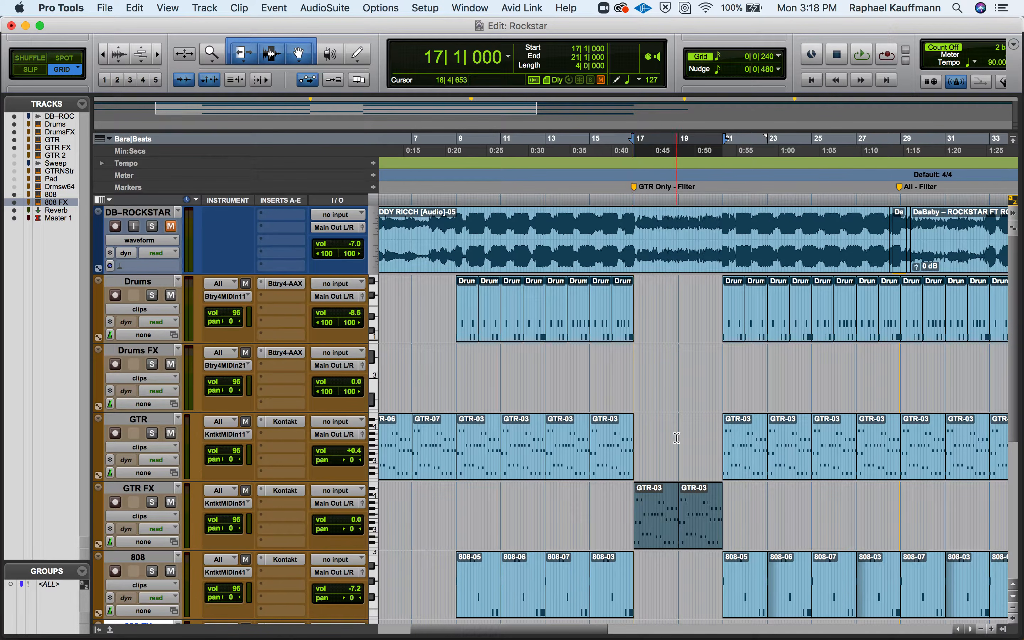
Play from bar 16 beat 3 to hear the transition into the clips on GTR FX.
click(623, 508)
key(space)
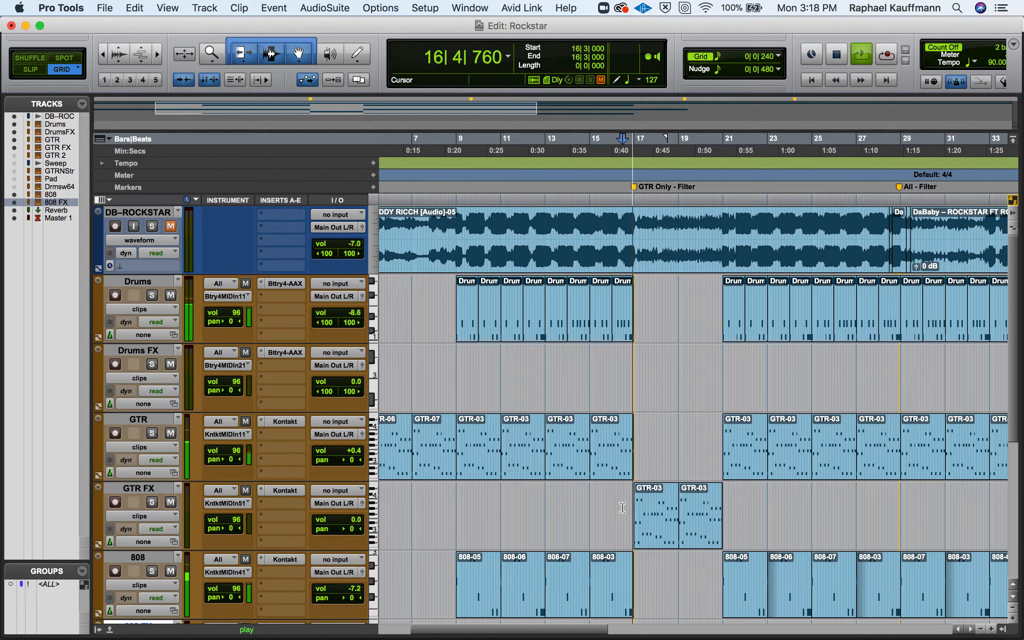
key(space)
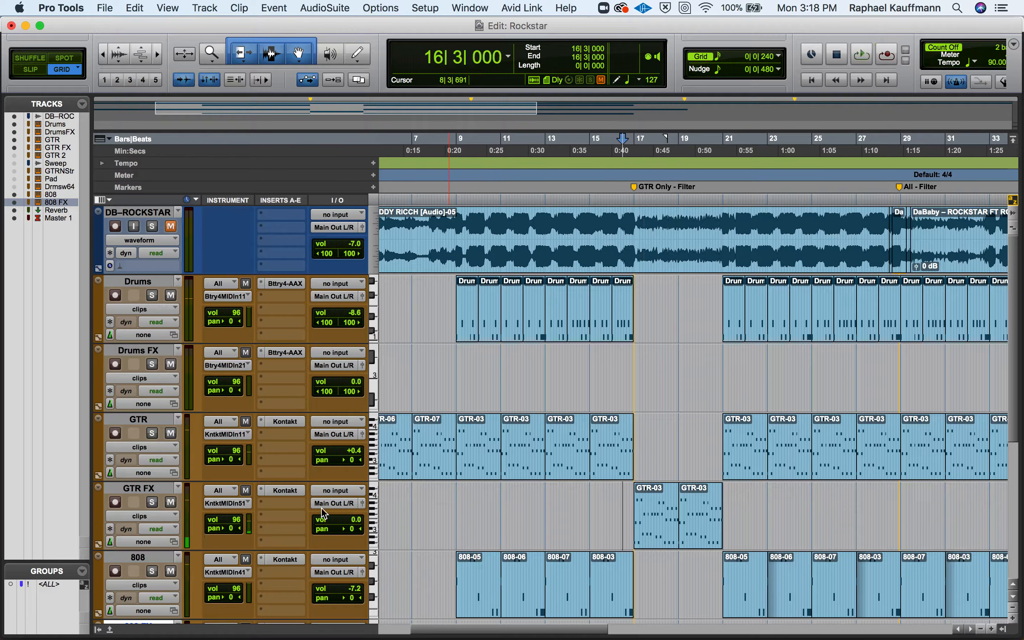
Insert the AIR Kill EQ (mono) plug-in below Kontakt on GTR FX and move its window clear of the tracks.
click(161, 491)
scroll(158, 494, down, 3)
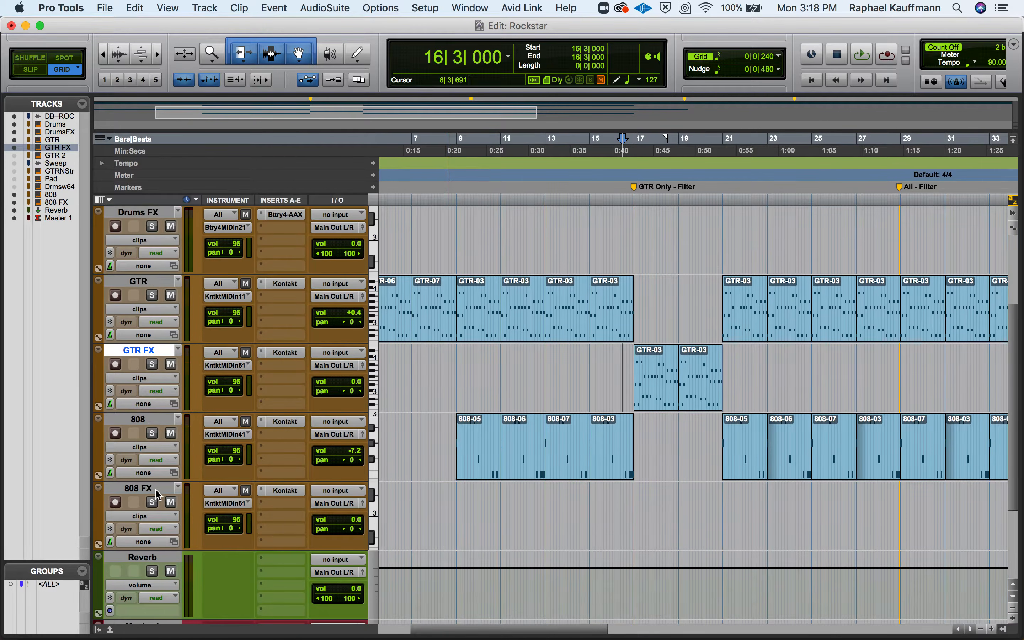
click(279, 366)
mouse_move(301, 365)
mouse_move(399, 369)
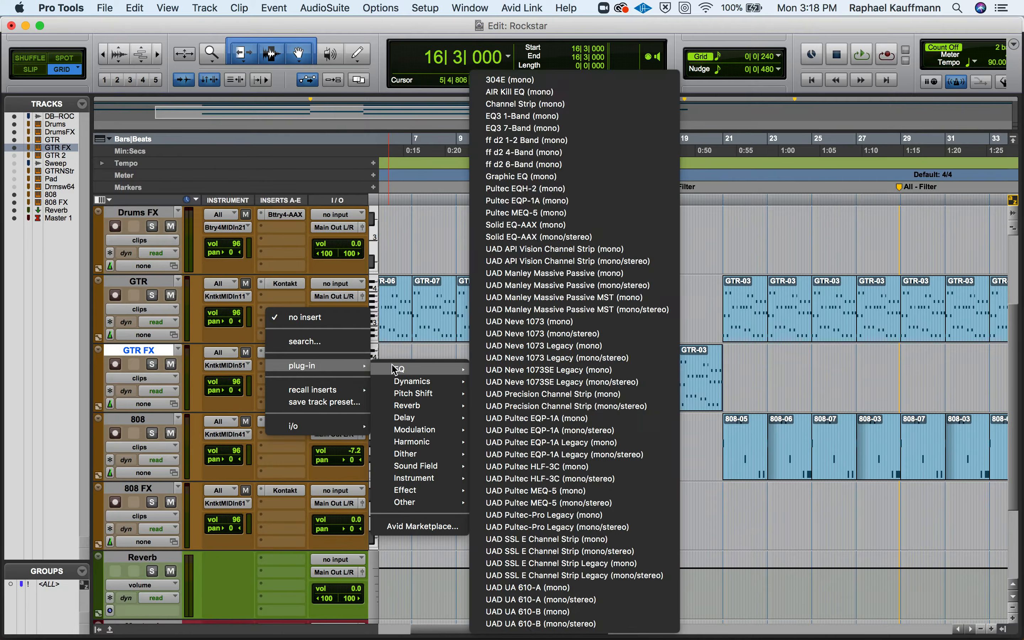
click(541, 92)
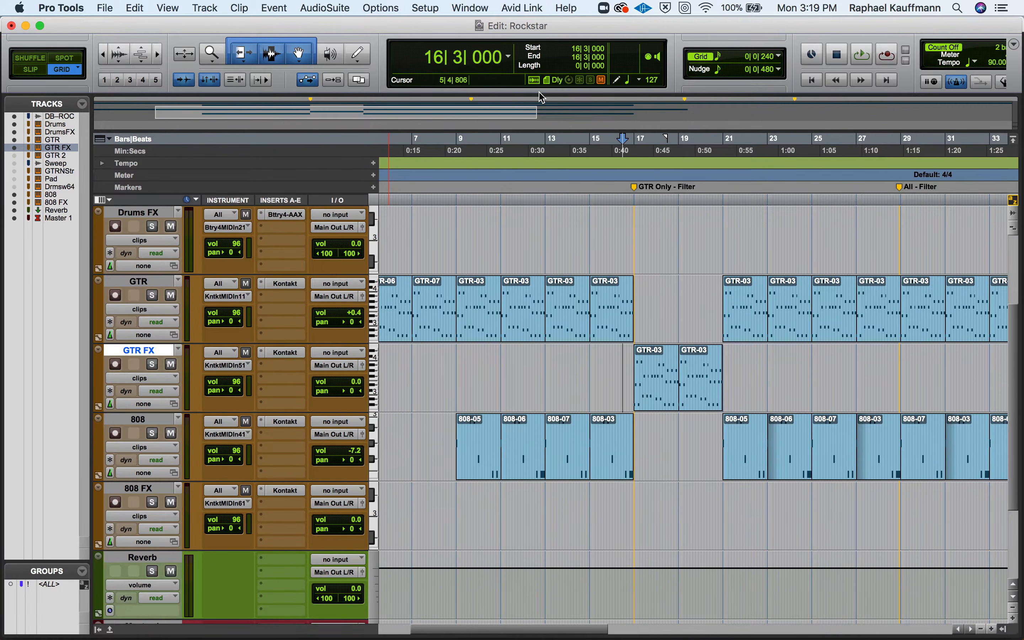
drag(238, 75, 546, 59)
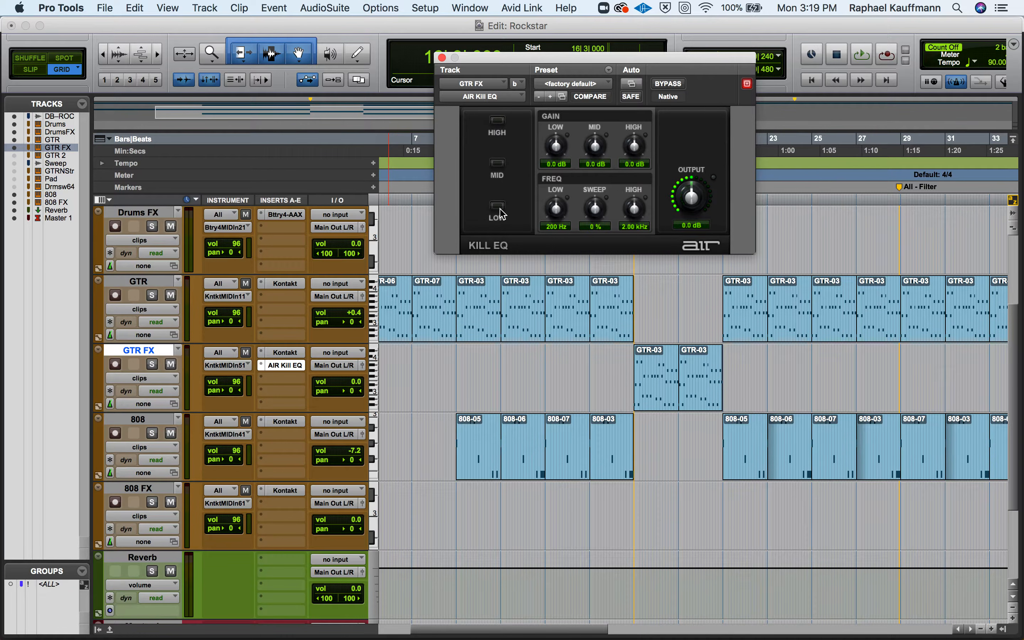
Play the GTR FX clip at bar 17 while engaging the Kill EQ's low, mid and high kill switches in turn.
click(648, 384)
key(space)
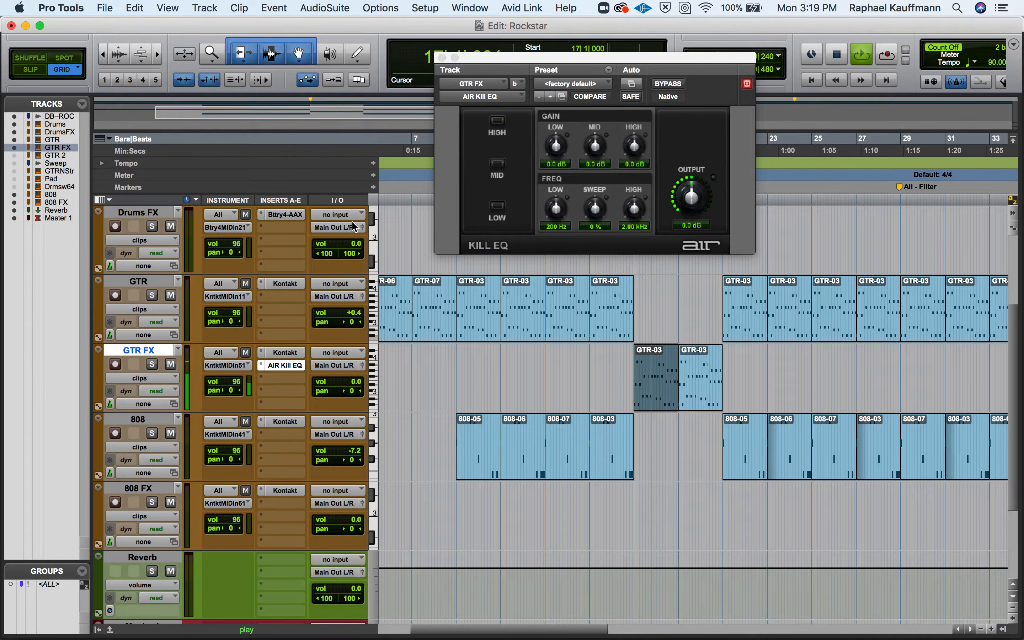
key(space)
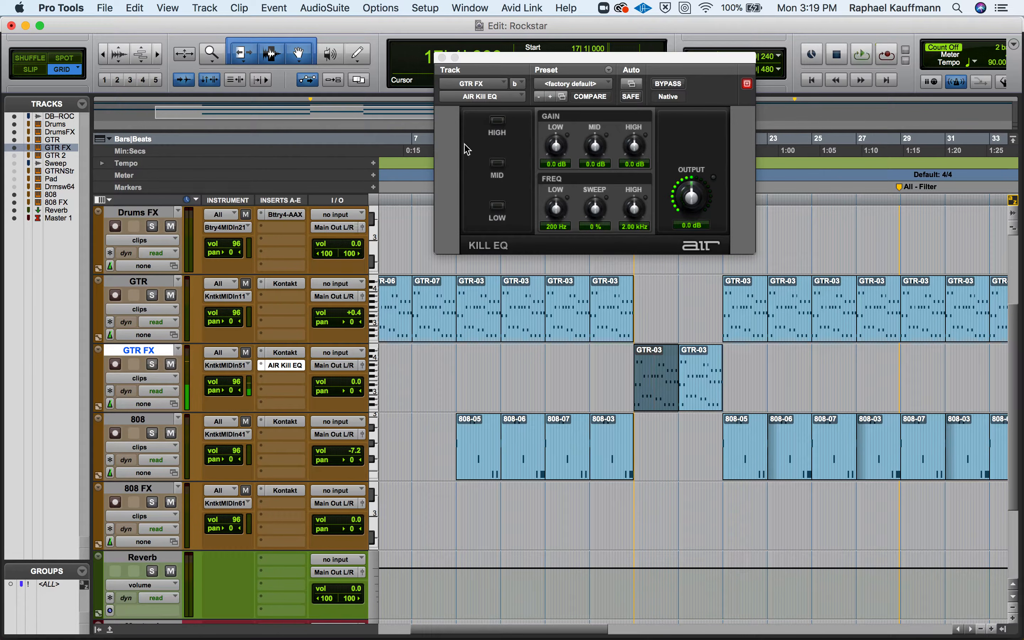
click(499, 207)
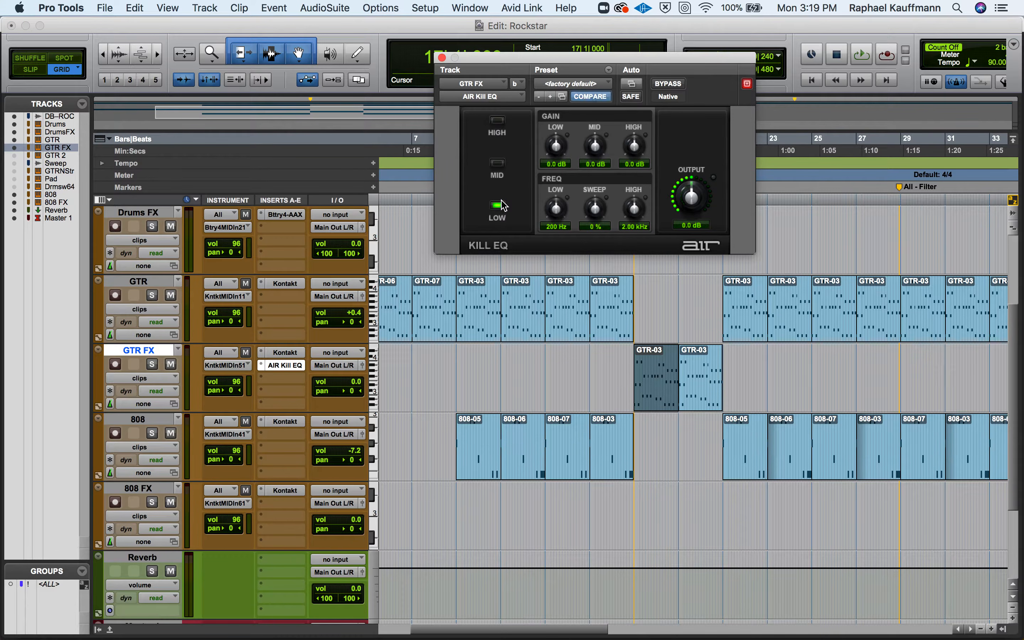
key(space)
click(498, 167)
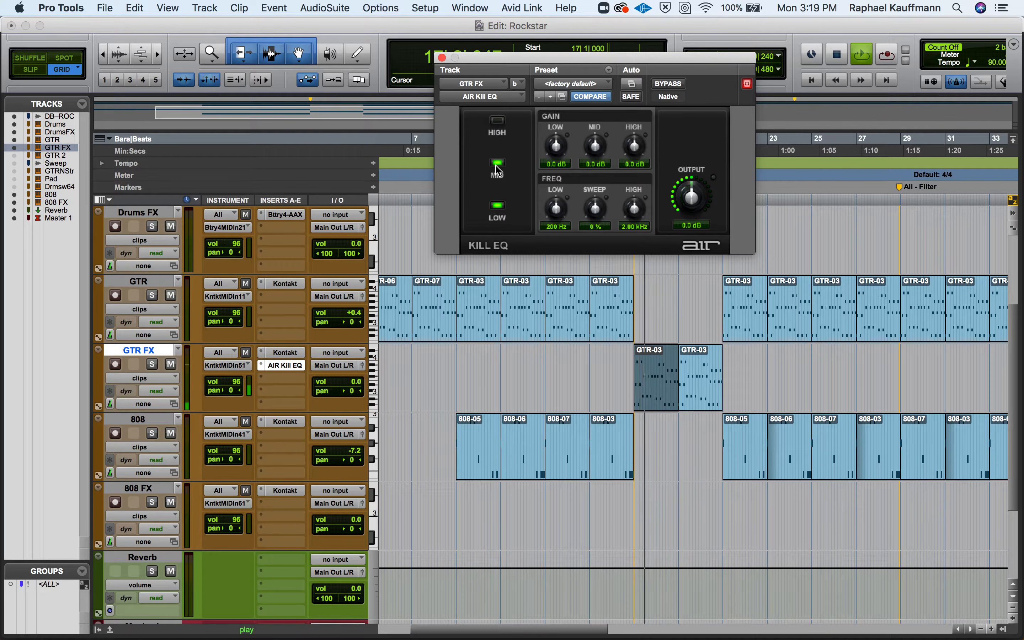
click(498, 121)
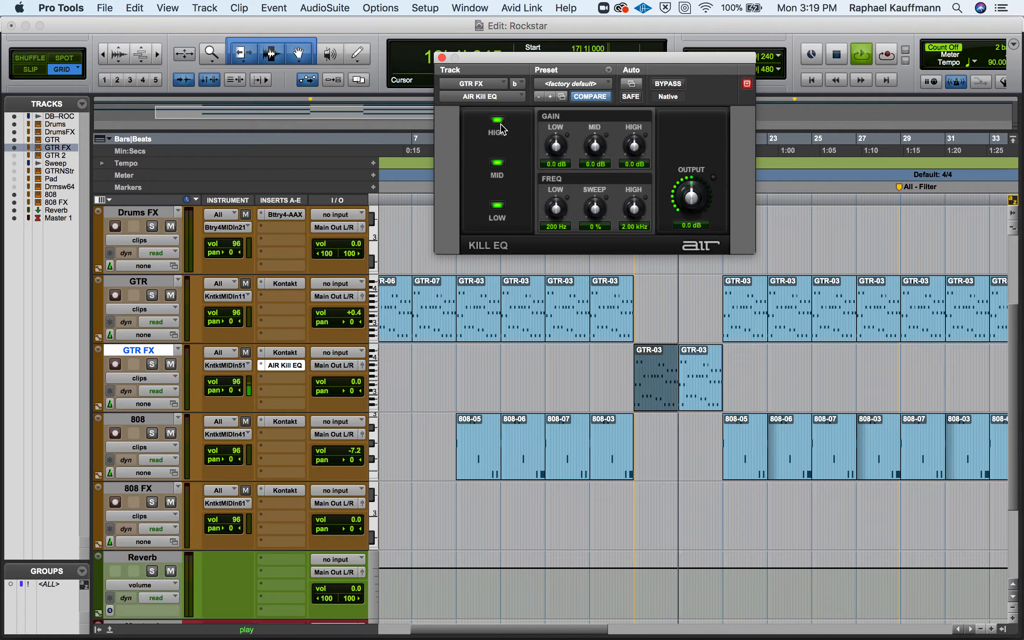
key(space)
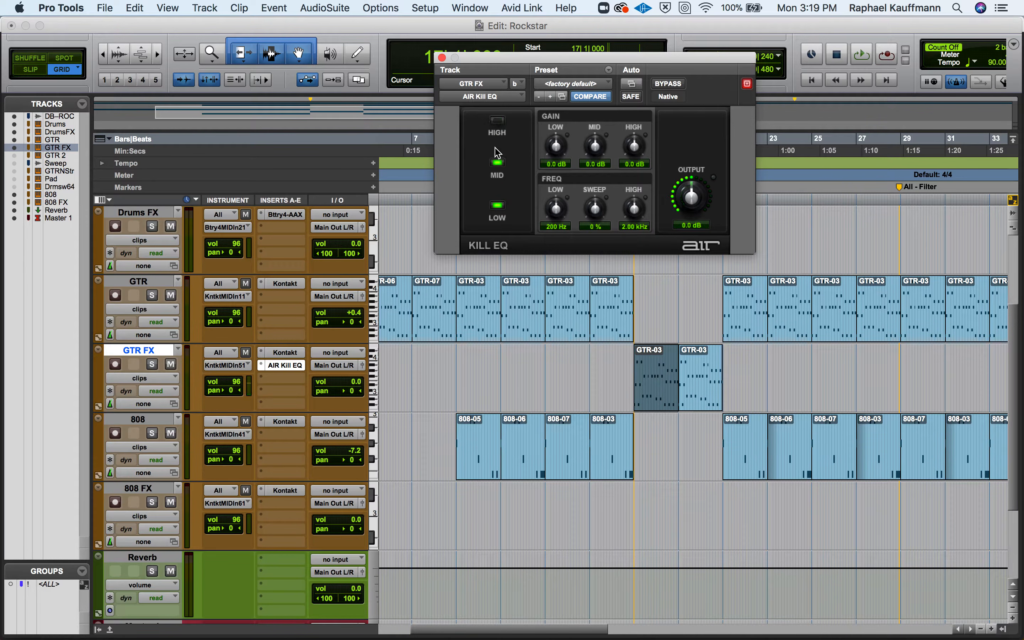
Switch off the mid kill and set the Kill EQ's mid gain to -46.2 dB and high gain to +8.2 dB during playback.
key(space)
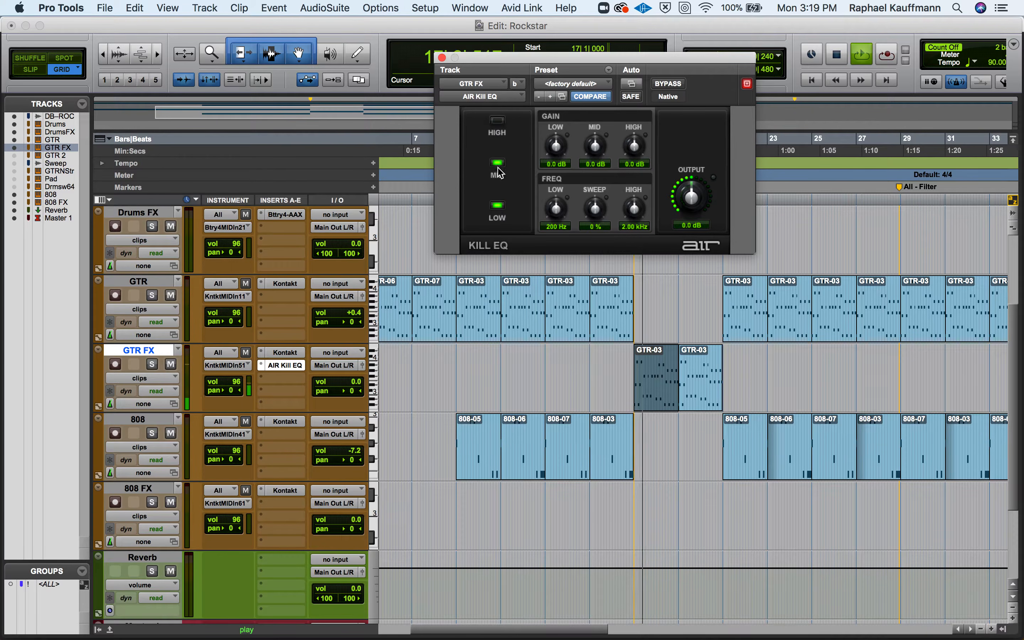
drag(595, 146, 628, 101)
click(497, 167)
key(space)
key(space)
drag(594, 146, 617, 158)
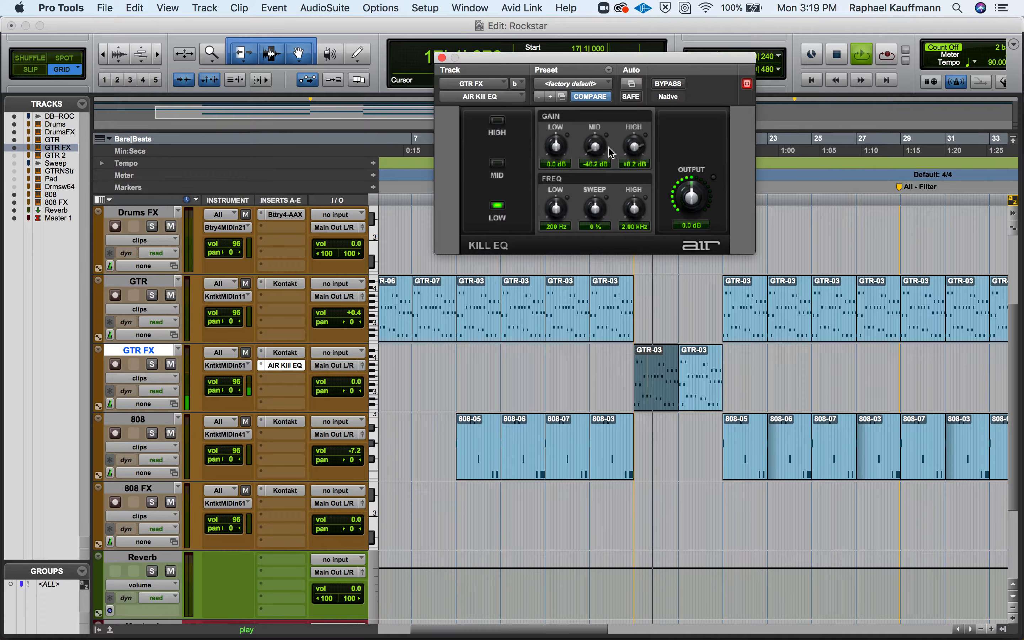
Listen to the filtered guitar, replay the transition from bar 15 beat 4, and close the Kill EQ window.
key(space)
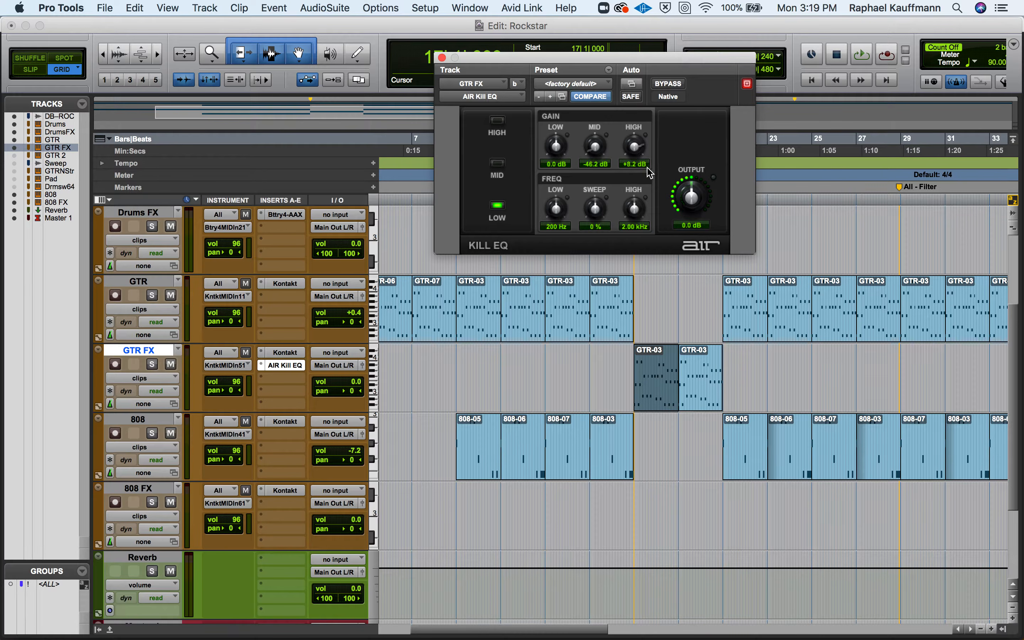
key(space)
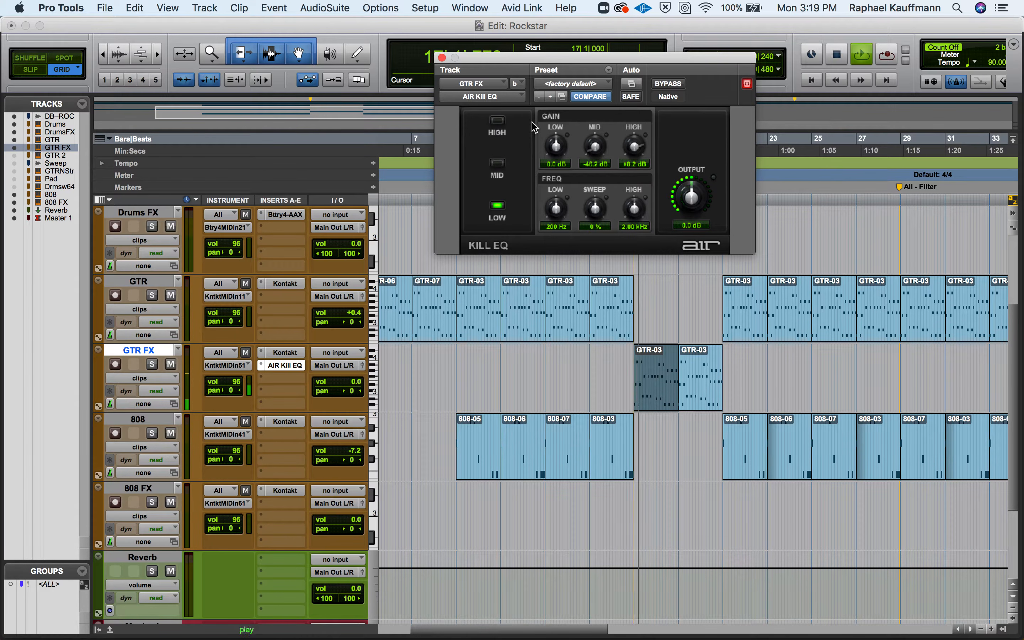
click(606, 293)
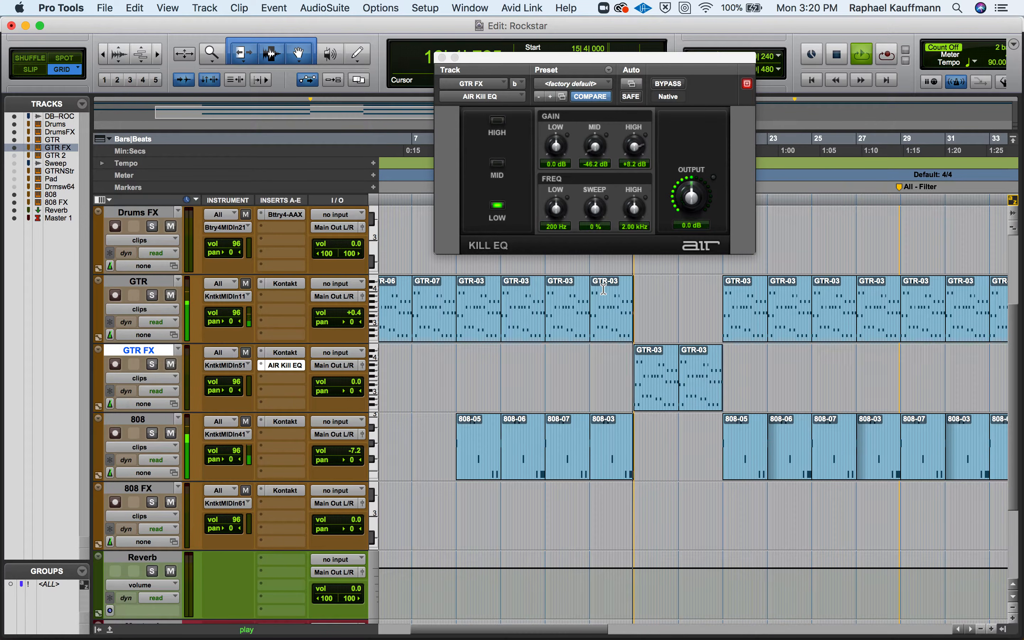
key(space)
click(441, 58)
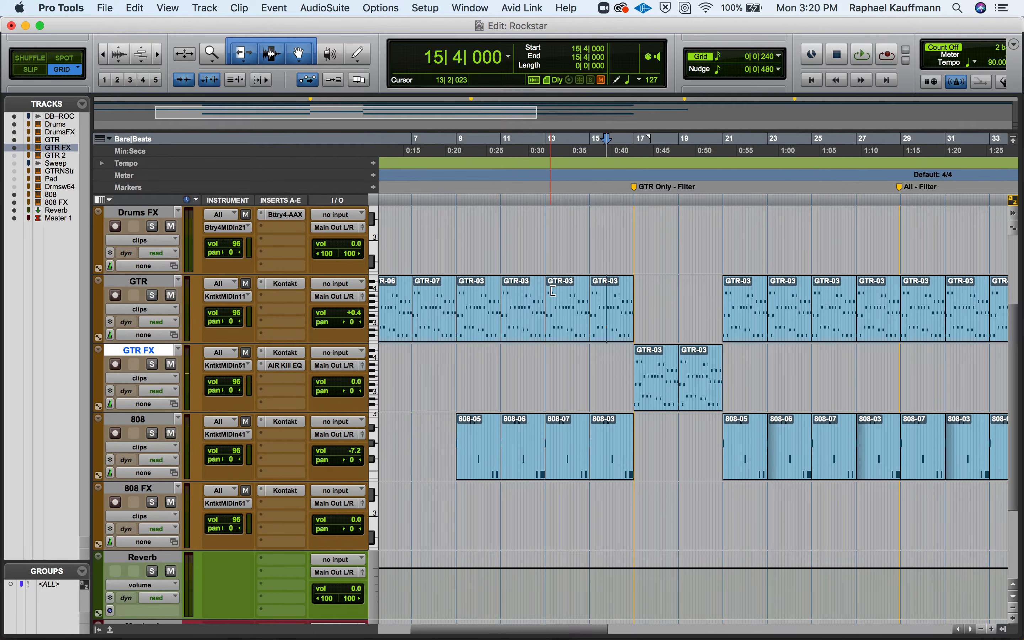
Move the two GTR clips between bars 29 and 33, at the All - Filter marker, down to GTR FX.
scroll(552, 290, down, 3)
scroll(552, 290, up, 3)
scroll(552, 290, right, 6)
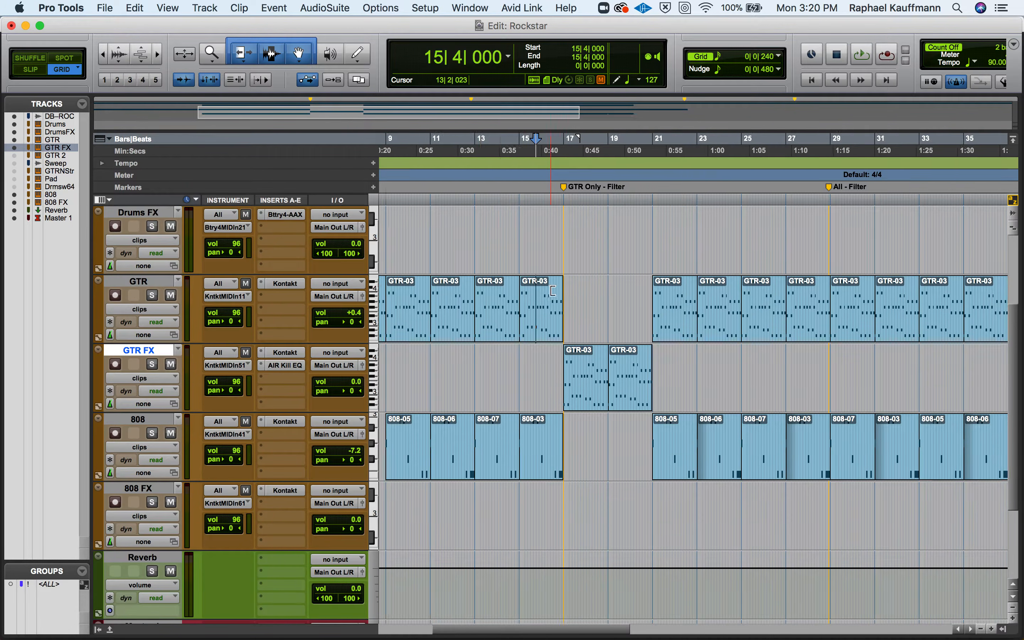
scroll(552, 291, up, 3)
scroll(553, 290, right, 1)
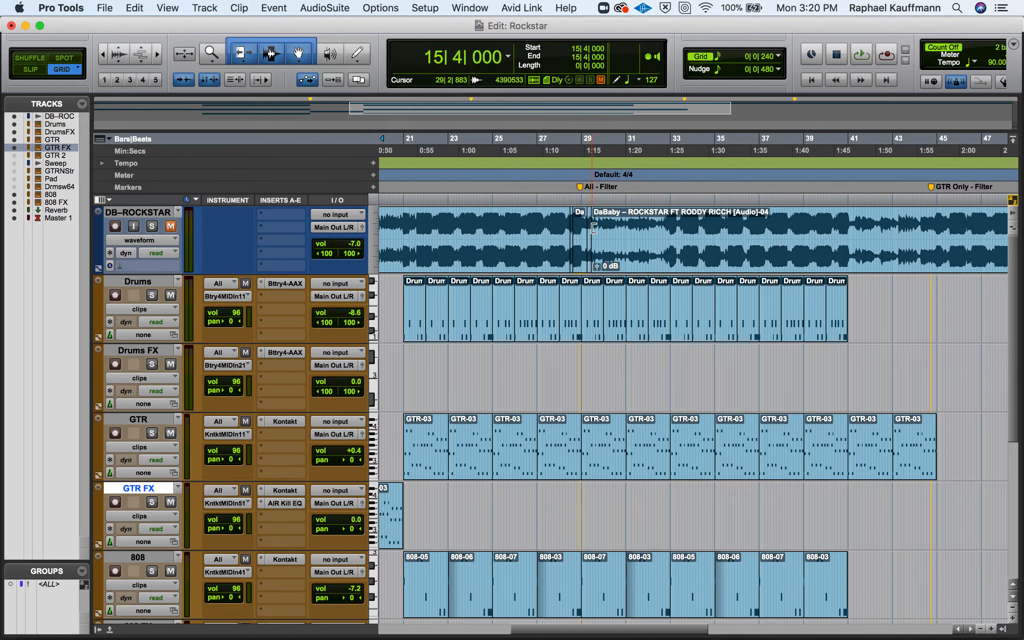
drag(605, 474, 656, 490)
click(655, 477)
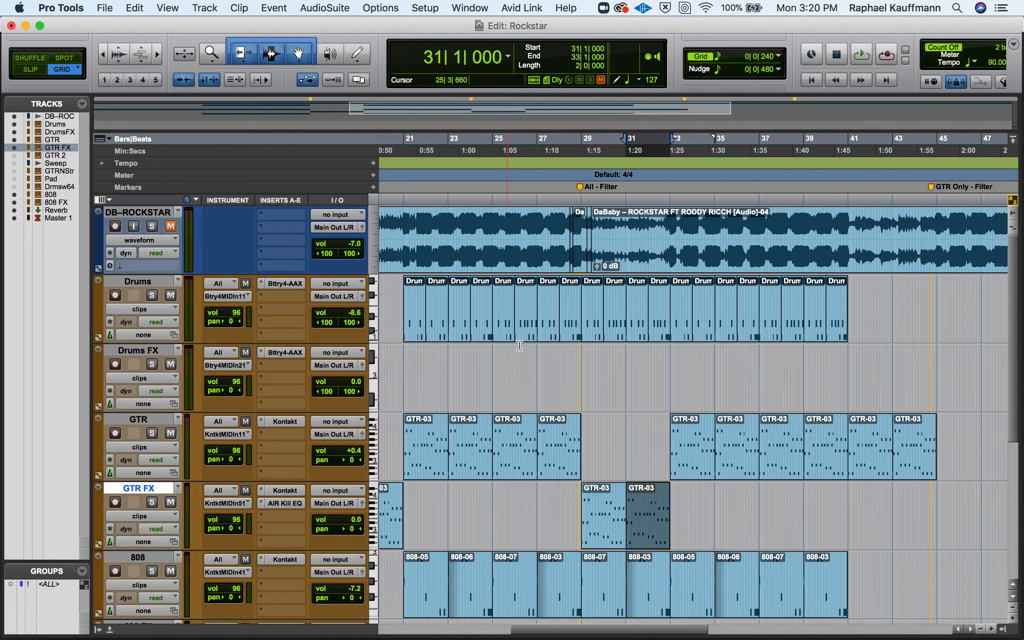
Unmute and solo the DB-ROCKSTAR reference to hear the filtered section at bar 29, then restore its unsoloed, muted state.
click(591, 335)
click(171, 231)
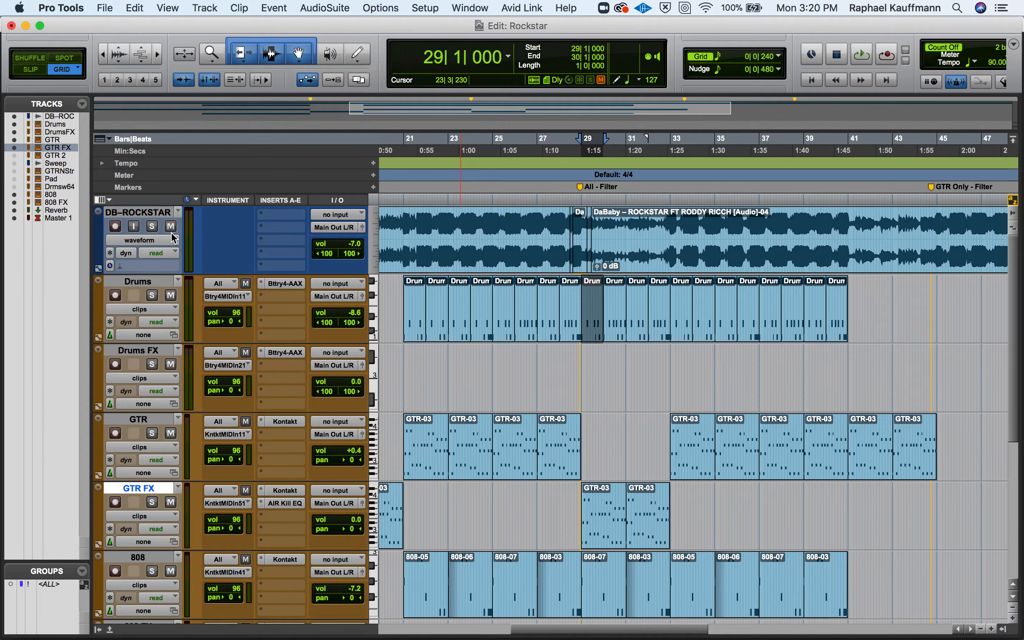
key(space)
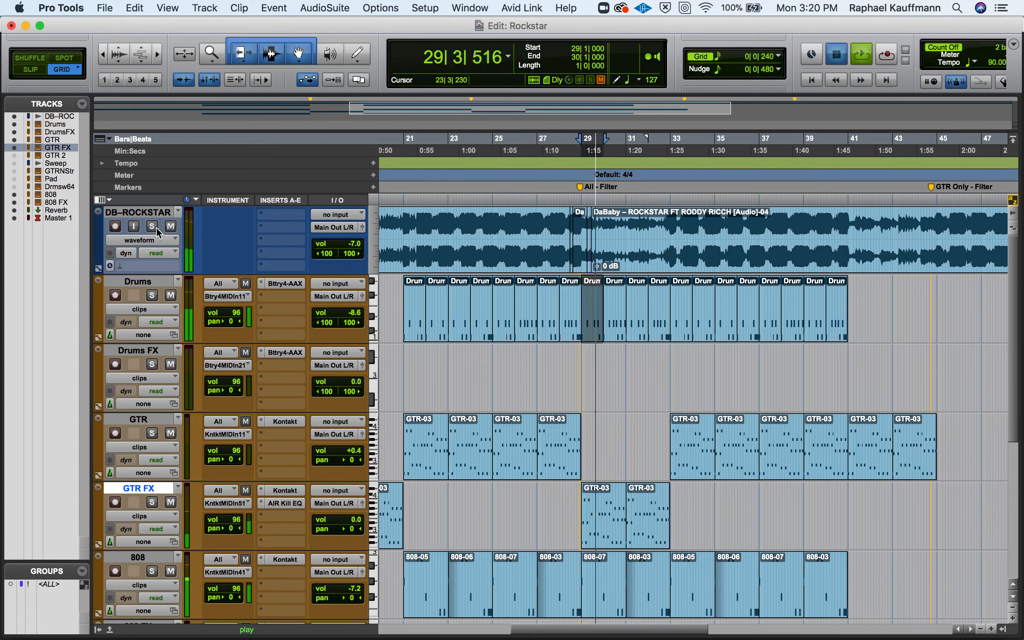
key(space)
click(154, 227)
key(space)
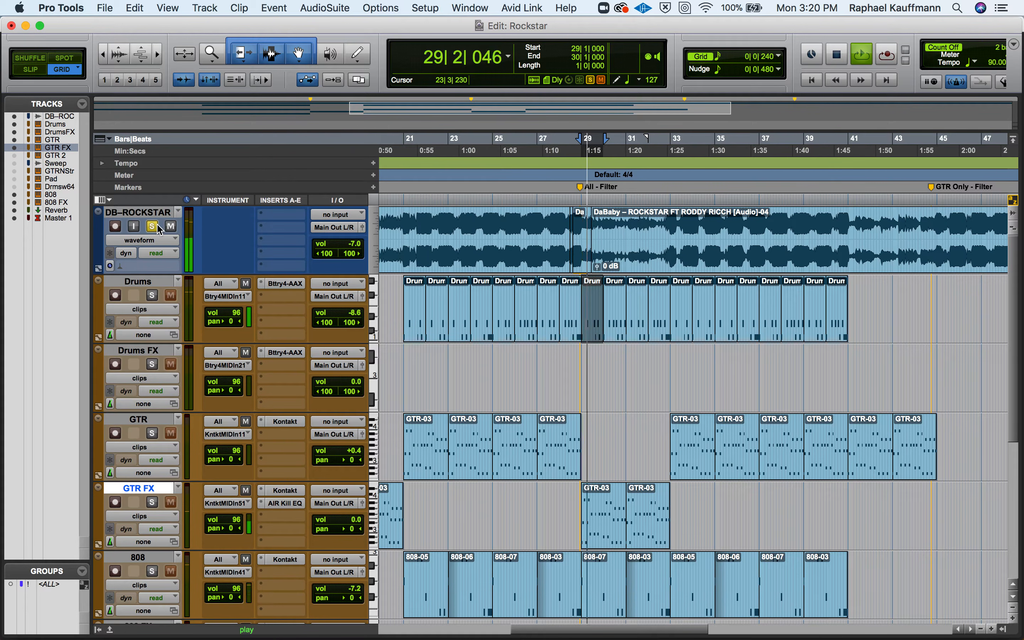
key(space)
click(157, 227)
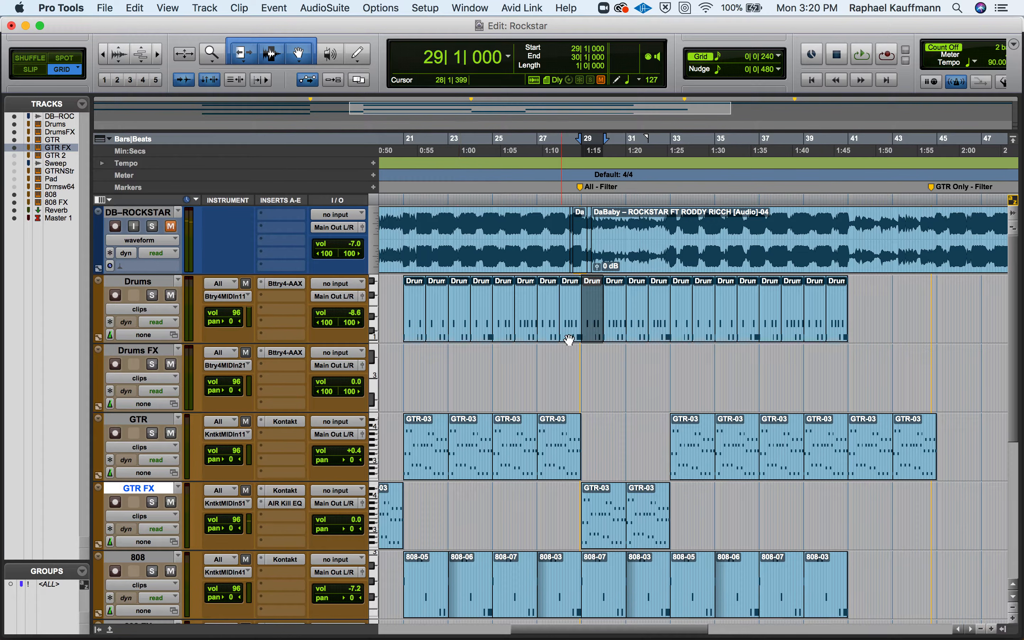
Move the four drum clips between bars 29 and 33 to Drums FX and copy the AIR Kill EQ insert there from GTR FX.
drag(598, 338, 658, 381)
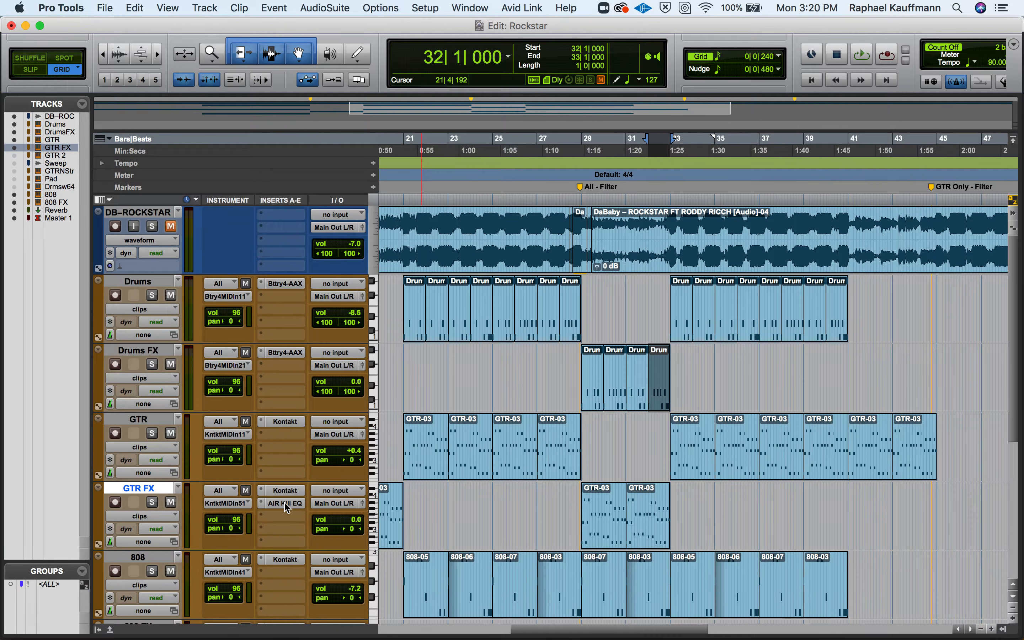
drag(286, 505, 289, 366)
click(571, 353)
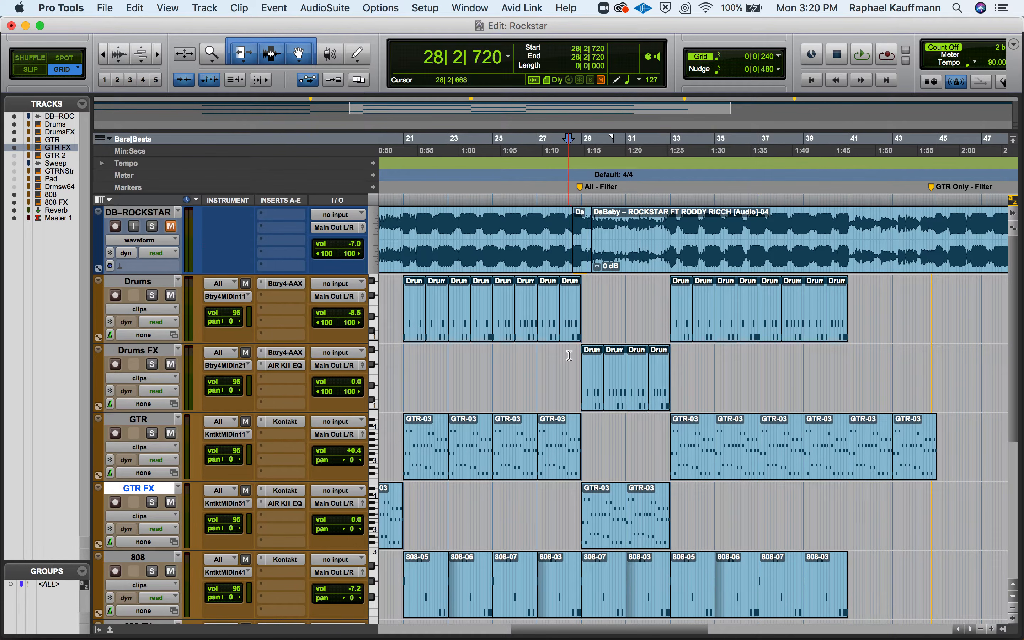
Set the Drums FX Kill EQ to -38.4 dB mid gain and -10.7 dB high gain while playing the transition into bar 29.
key(space)
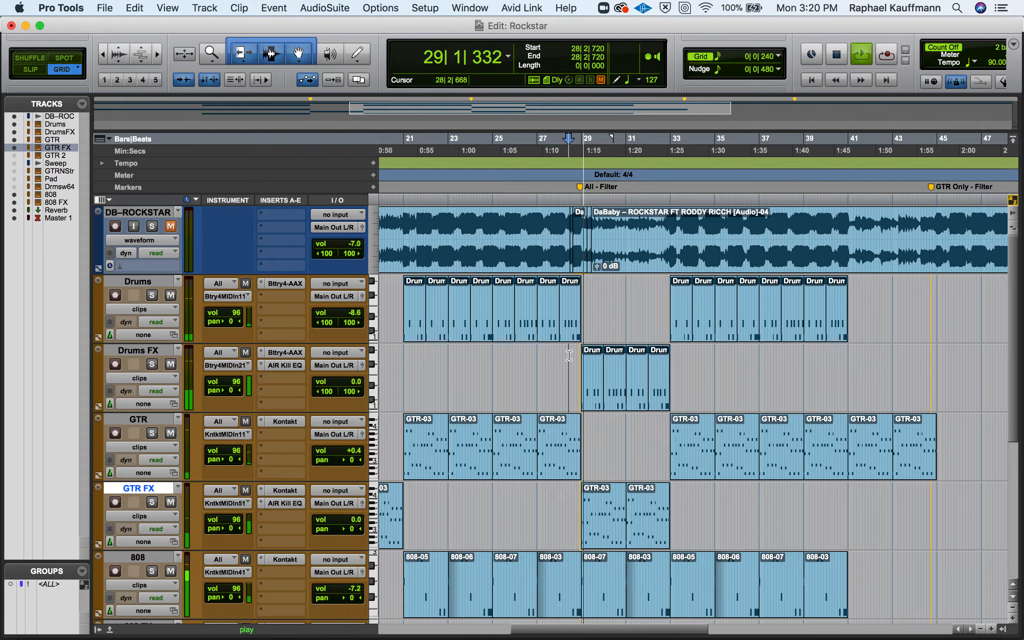
key(space)
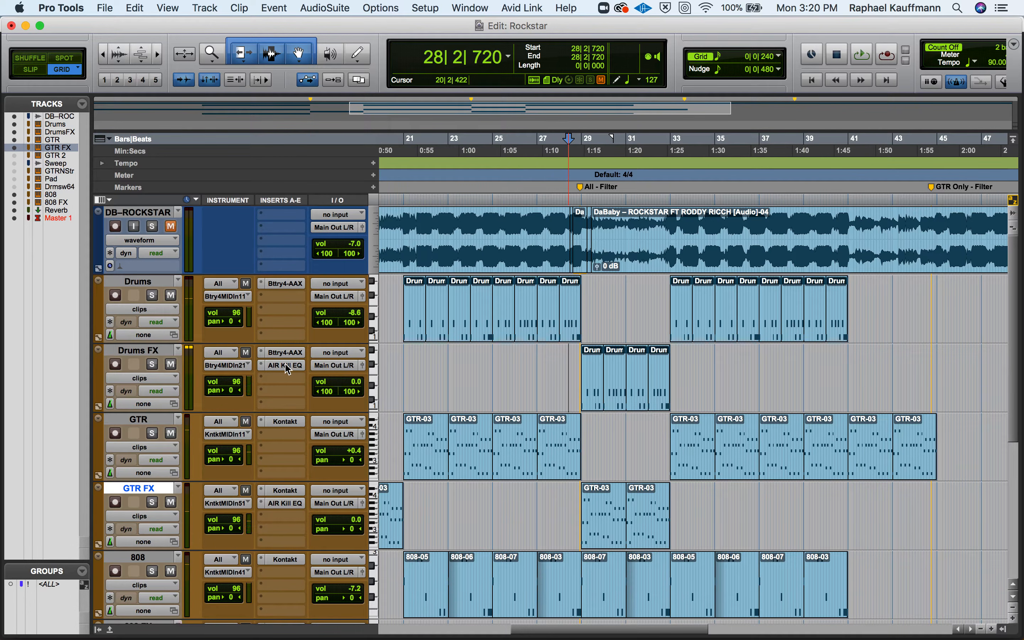
click(283, 366)
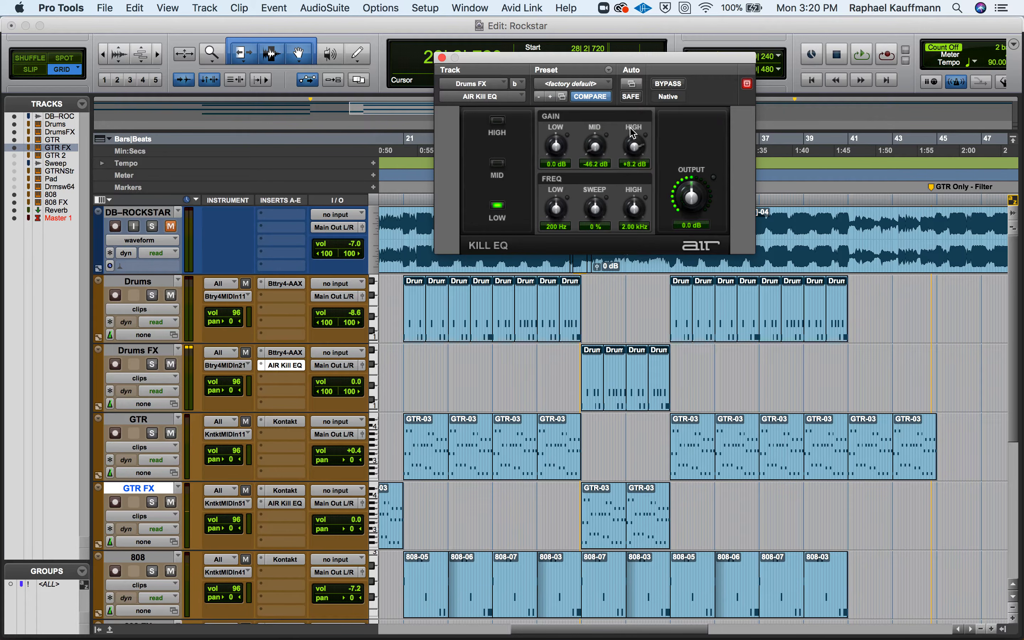
drag(636, 150, 632, 167)
key(space)
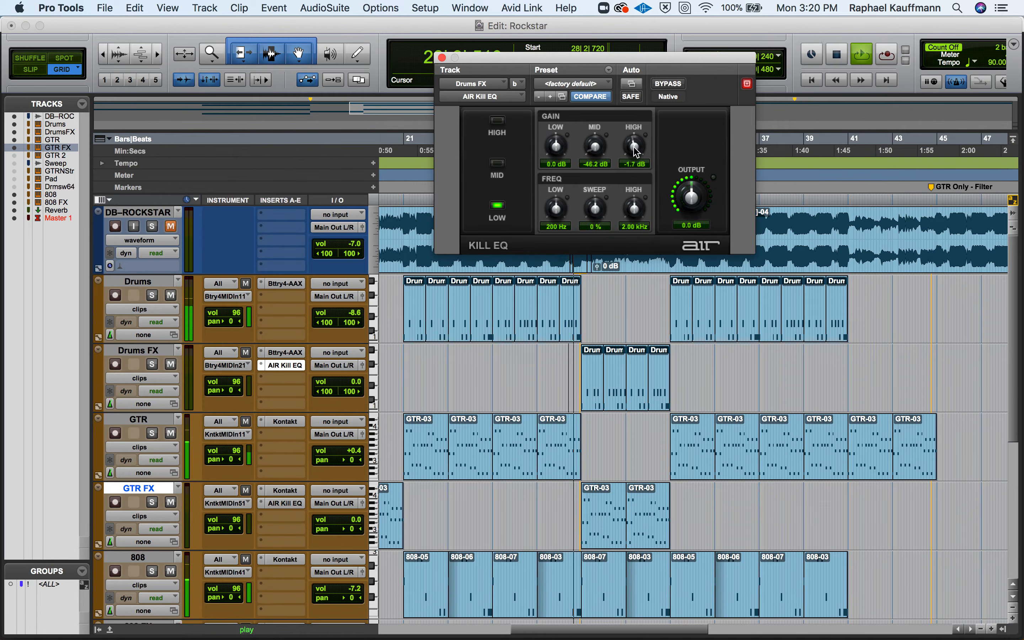
mouse_move(634, 151)
mouse_down()
mouse_move(633, 163)
mouse_move(589, 142)
mouse_move(634, 155)
mouse_up()
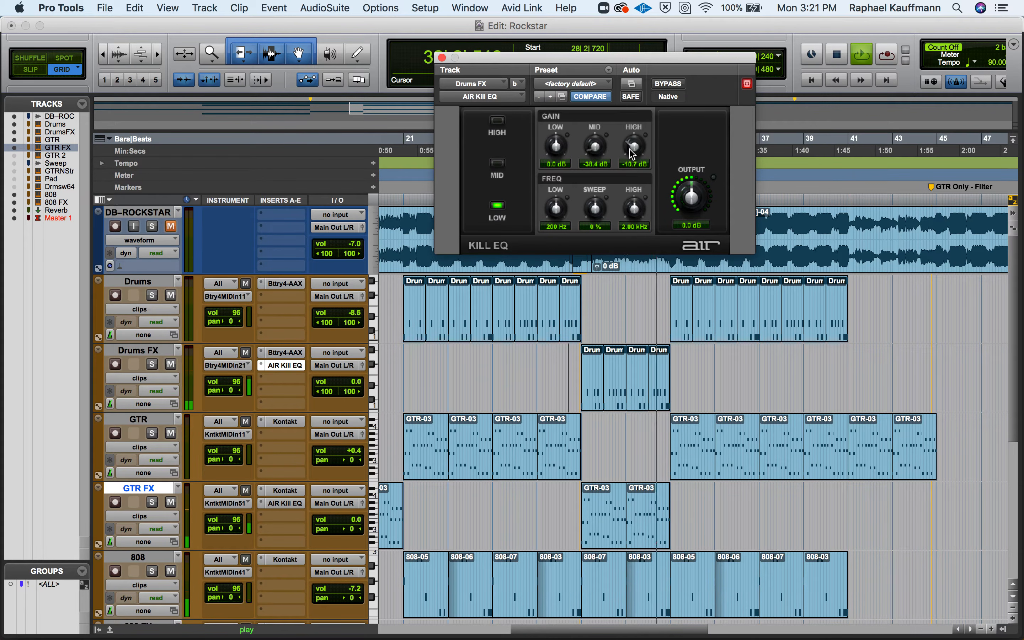
key(space)
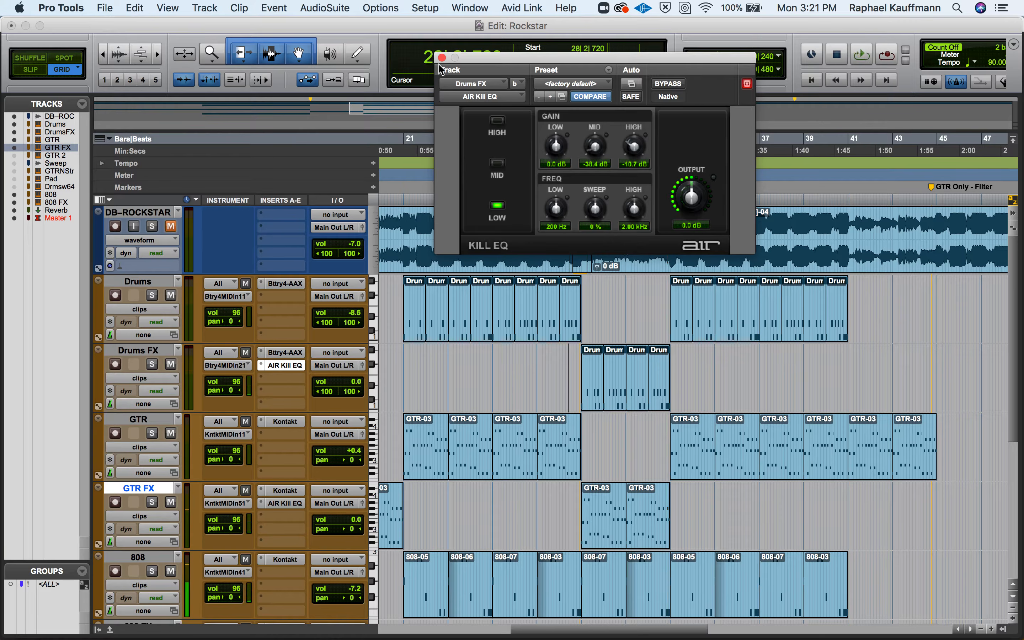
click(442, 57)
Move the two 808 clips between bars 29 and 33 down to 808 FX and copy the AIR Kill EQ insert there from GTR FX.
scroll(549, 295, down, 5)
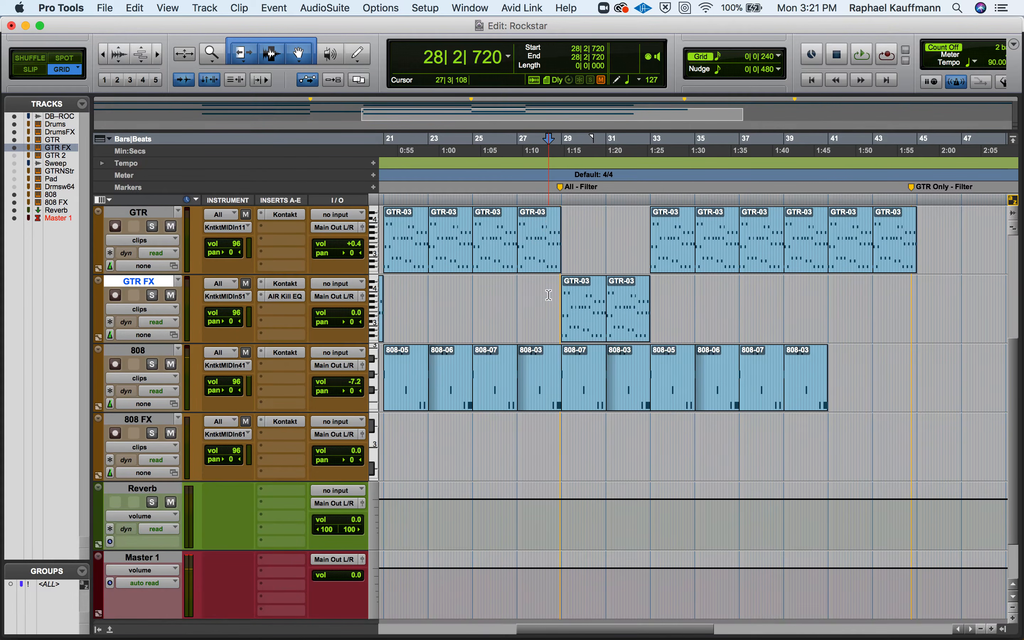
drag(586, 380, 582, 457)
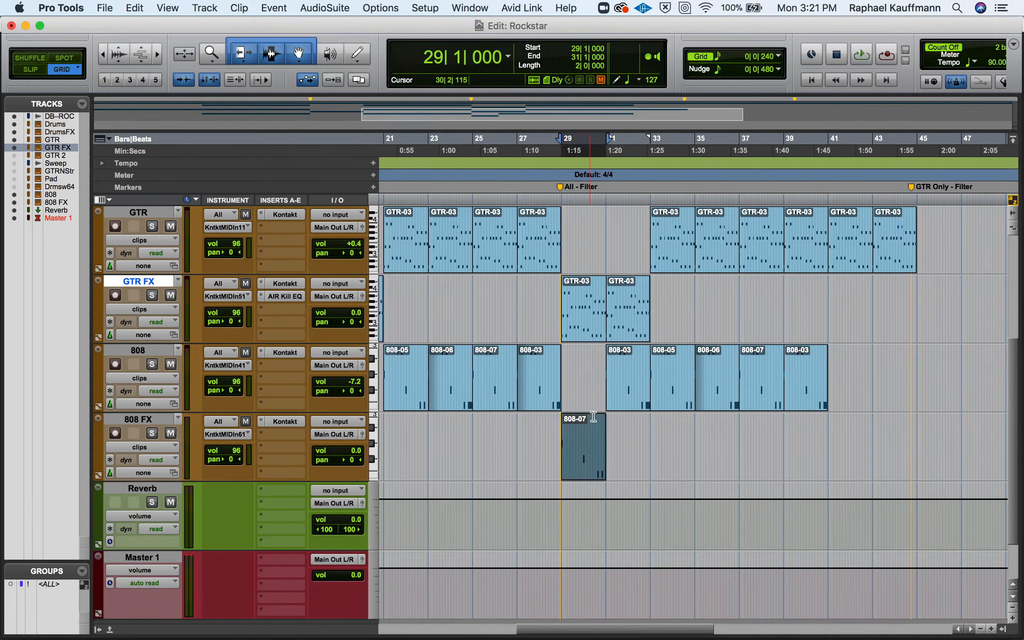
drag(619, 407, 619, 440)
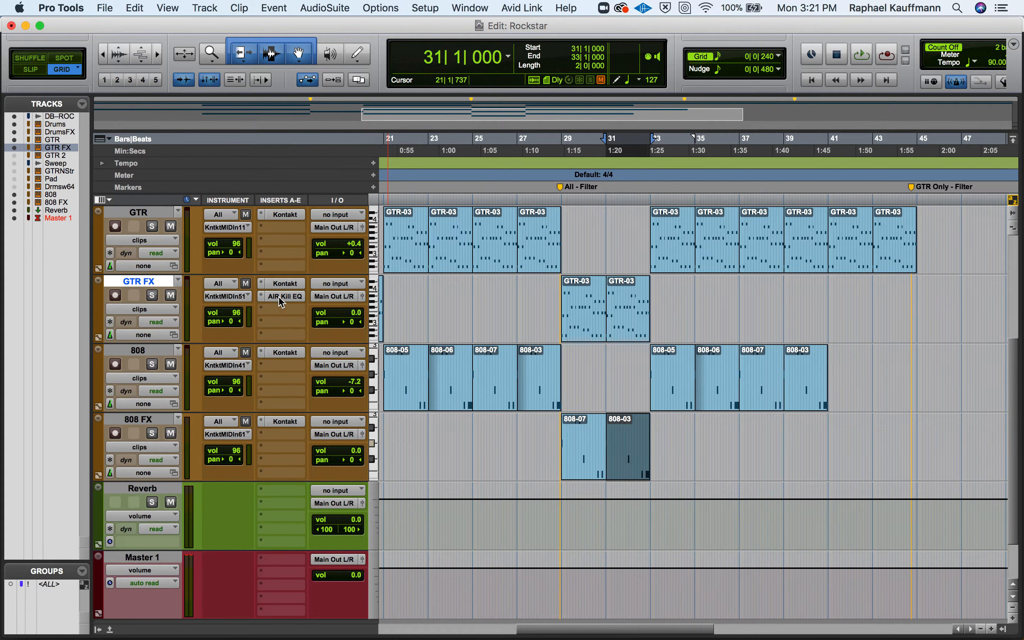
drag(282, 301, 286, 439)
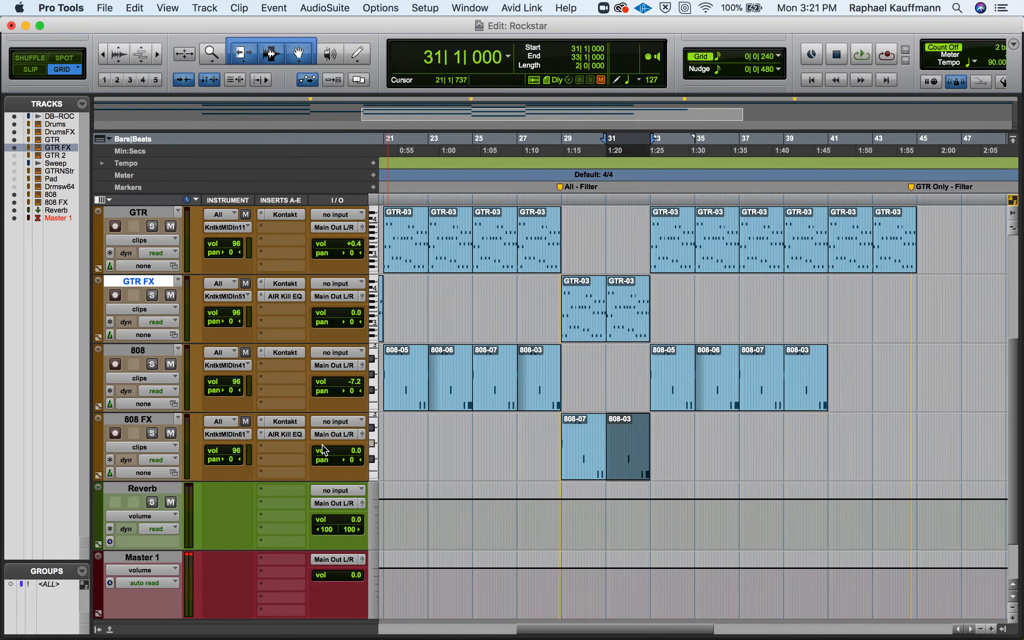
Set the 808 FX Kill EQ mid gain to -30.8 dB during playback from bar 31 and close its window.
key(space)
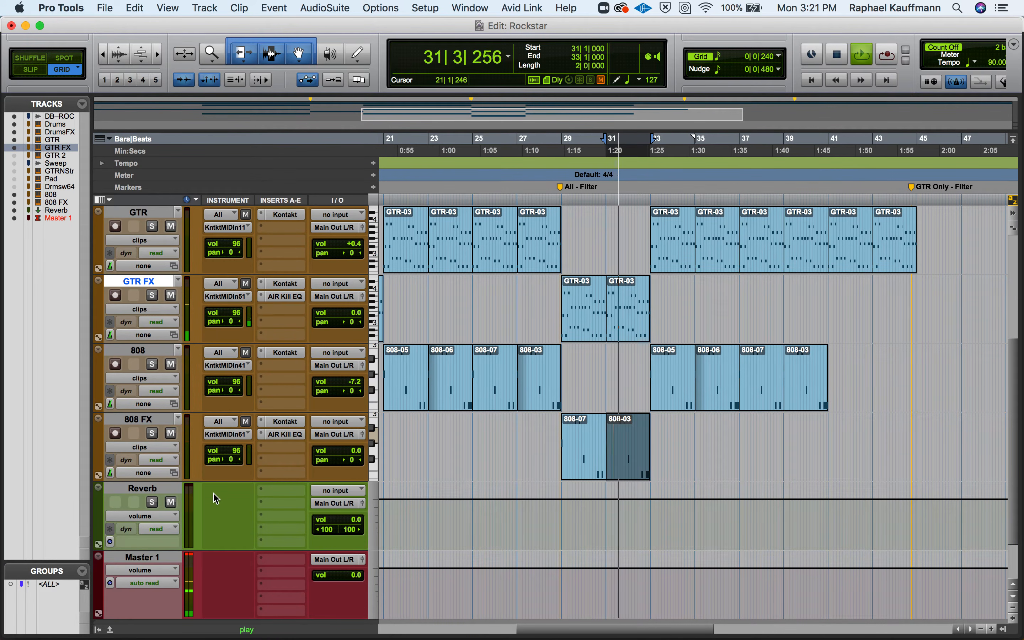
click(281, 435)
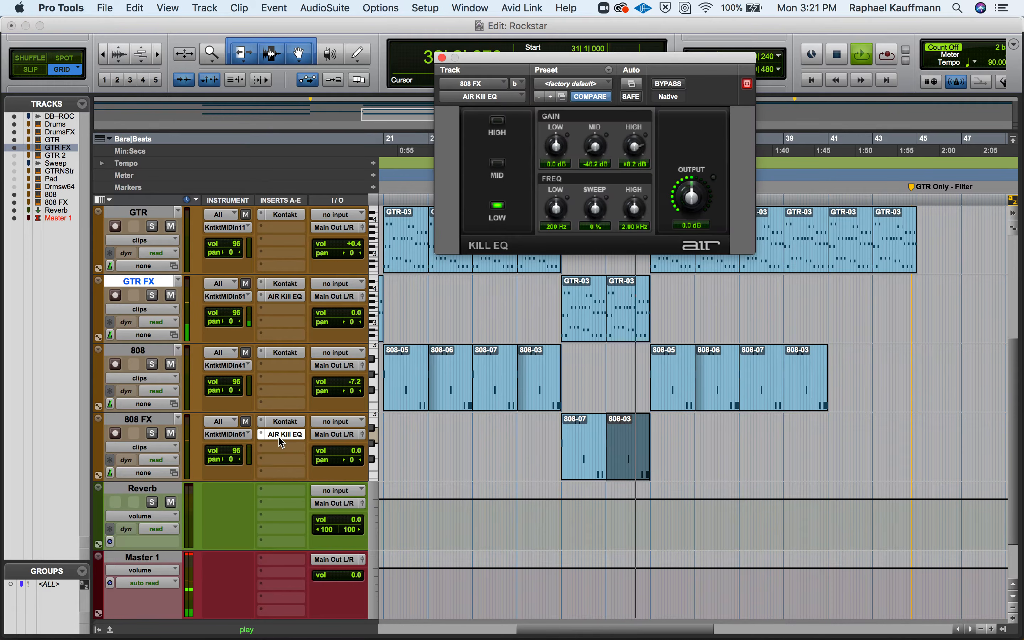
mouse_move(594, 147)
mouse_down()
mouse_move(593, 137)
mouse_move(597, 146)
mouse_up()
key(space)
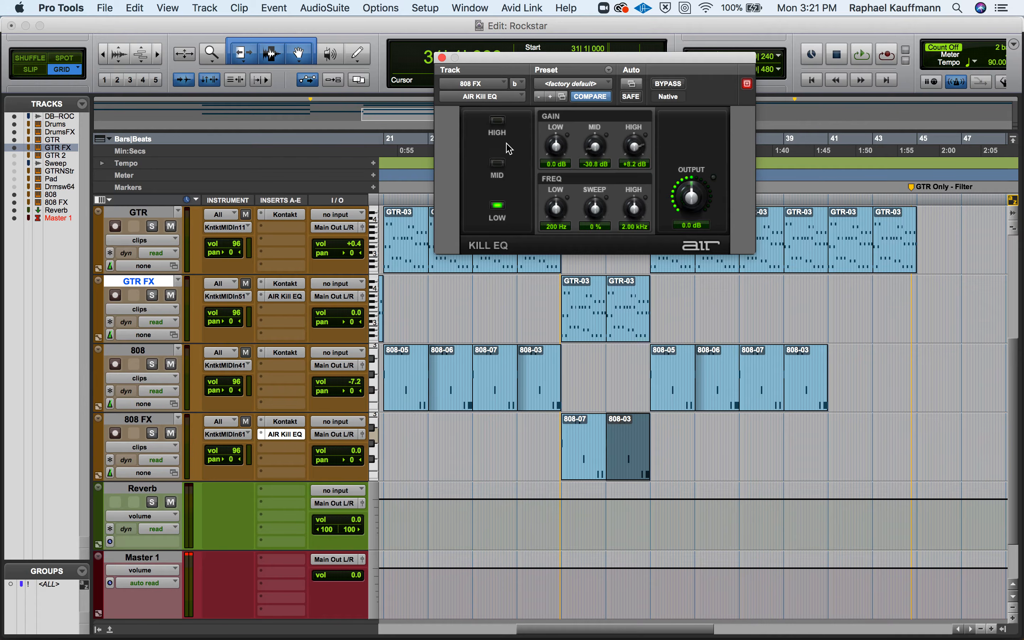
click(440, 56)
Play the session from bar 28 beat 3 to hear the filtered guitar, drums and 808 together at the All - Filter marker.
scroll(627, 295, up, 6)
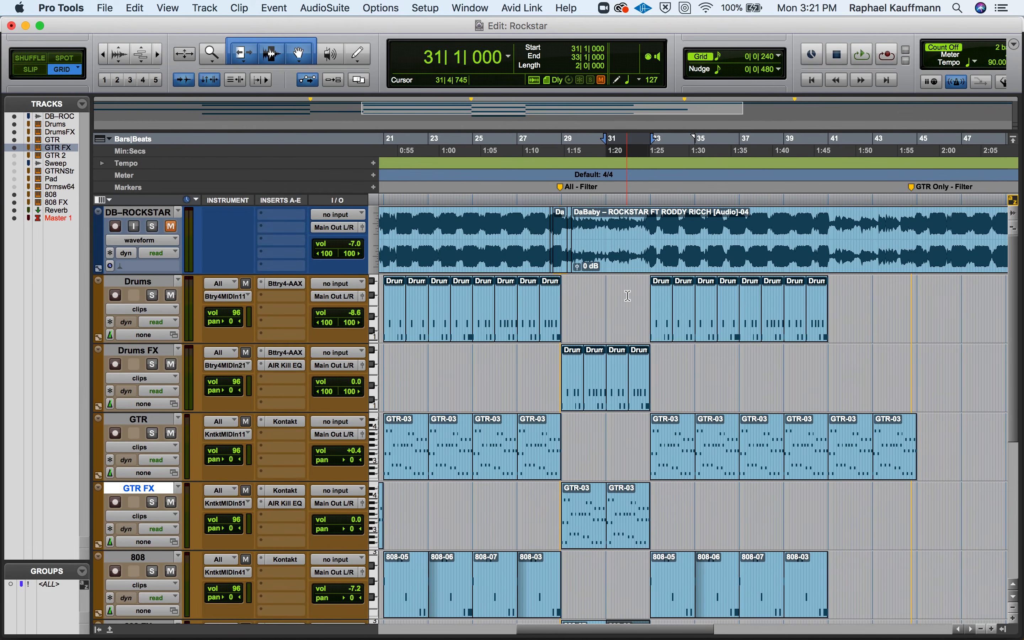
scroll(627, 296, right, 5)
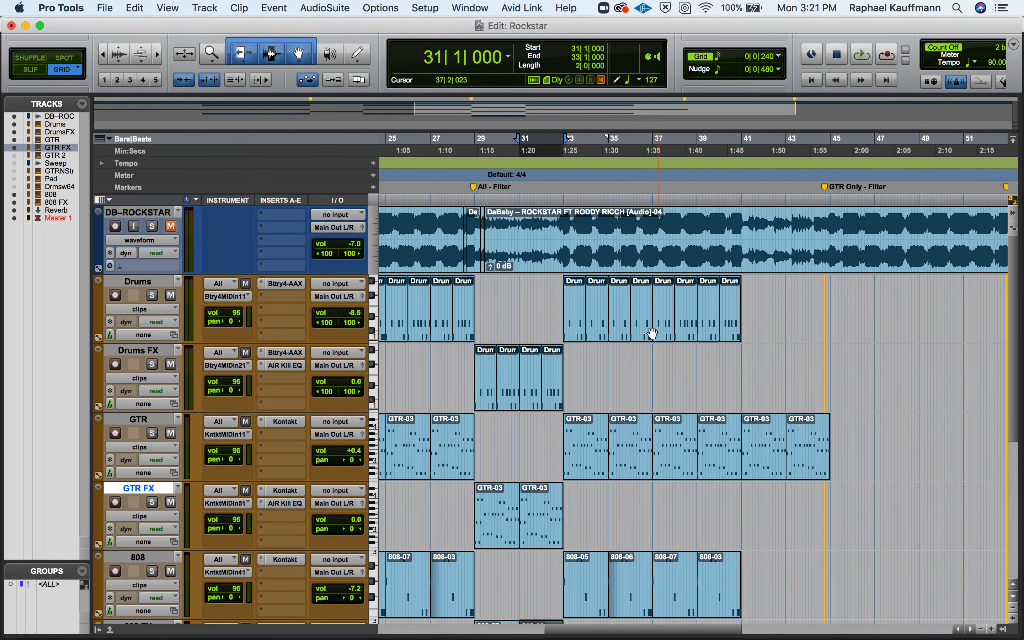
click(466, 364)
key(space)
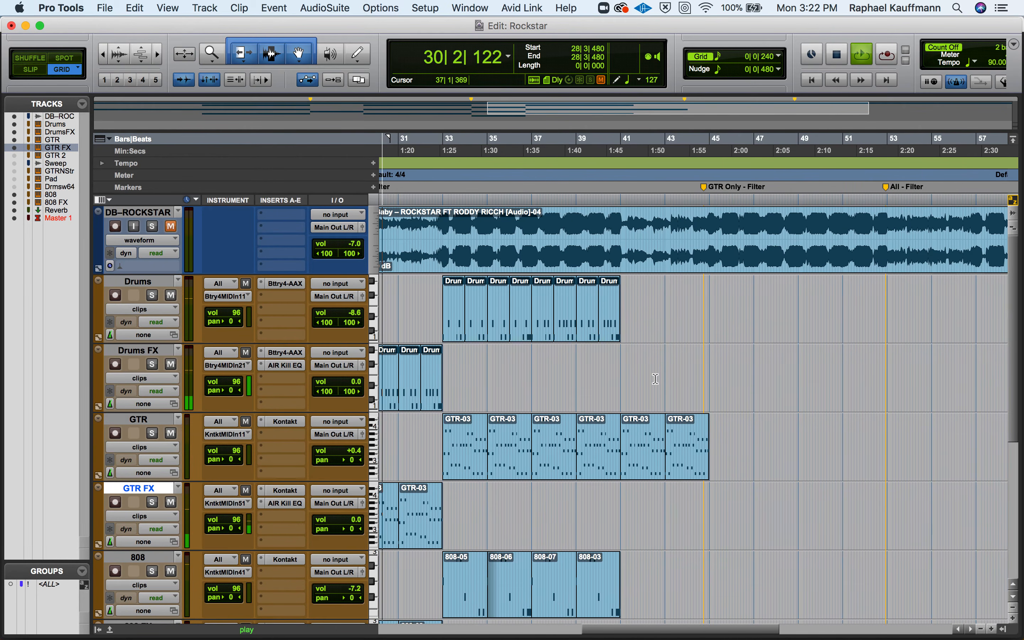
key(space)
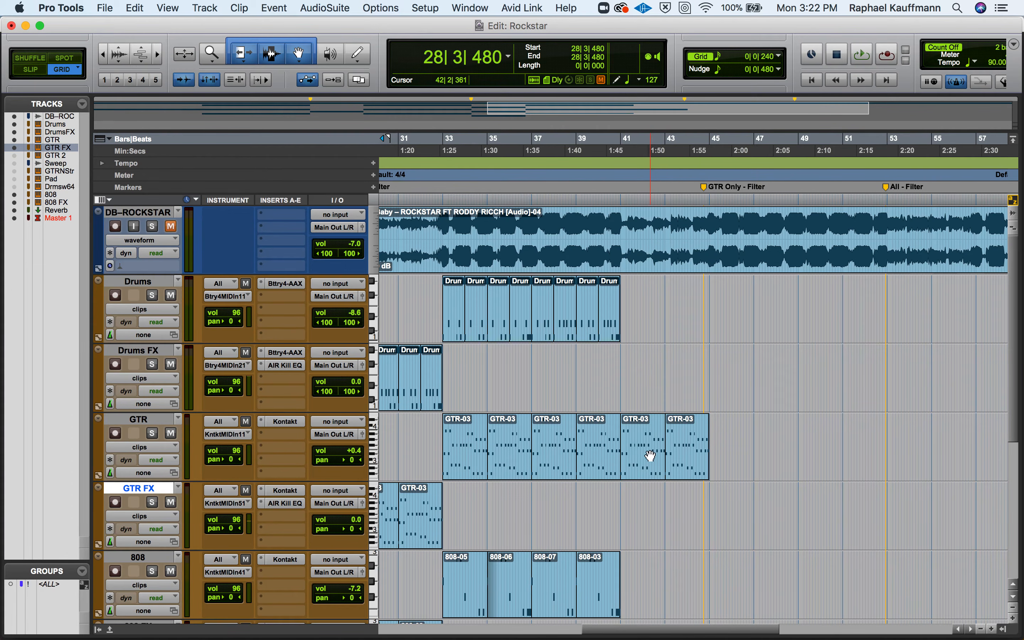
Play the session from just before bar 41, compare it with the soloed DB-ROCKSTAR reference there, and unsolo the reference.
click(620, 197)
key(space)
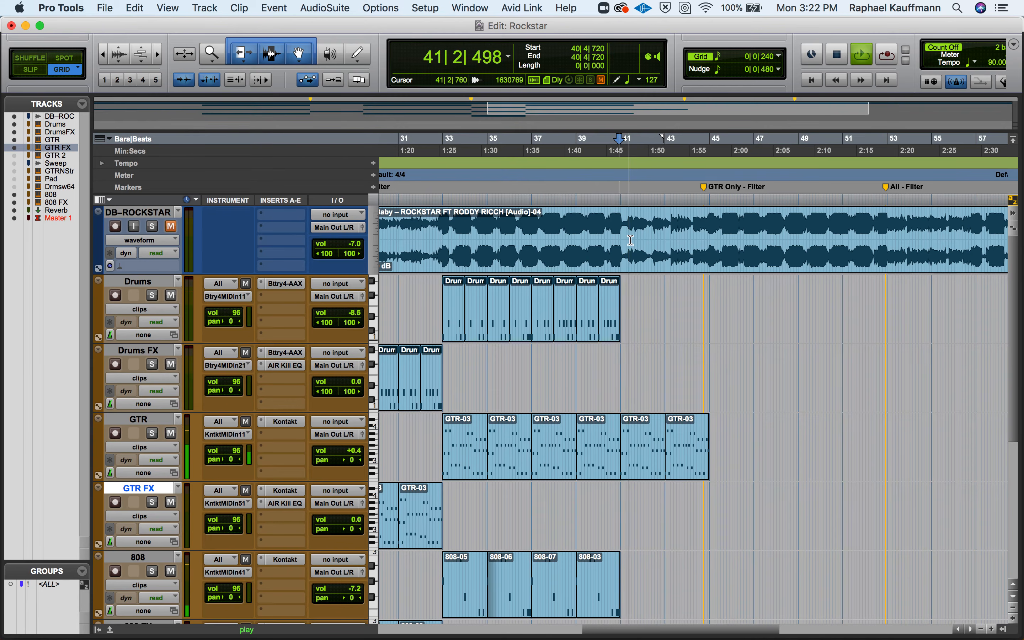
key(space)
click(153, 227)
key(space)
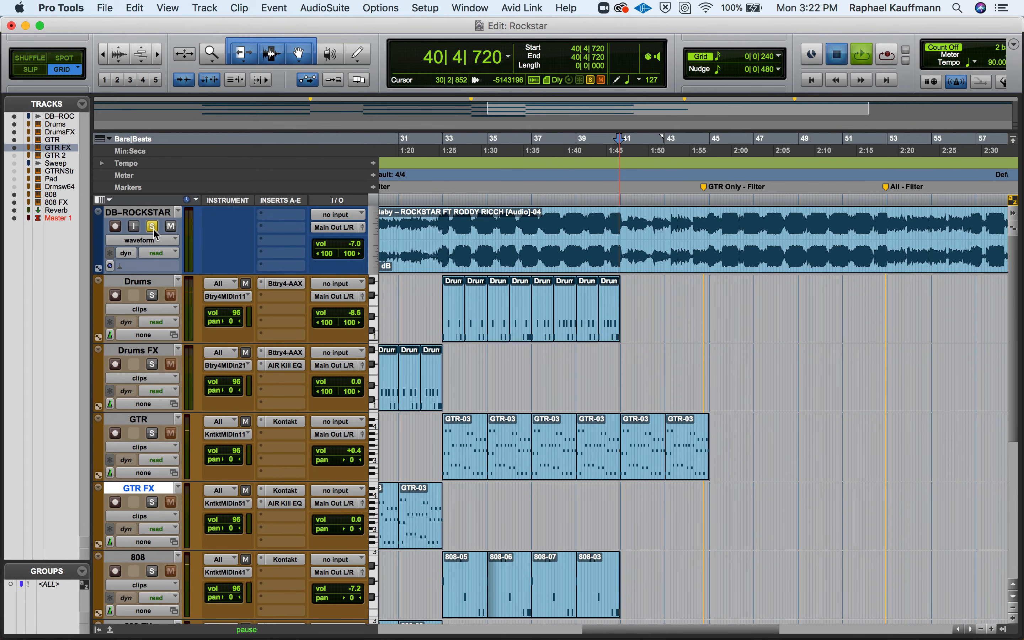
key(space)
click(153, 227)
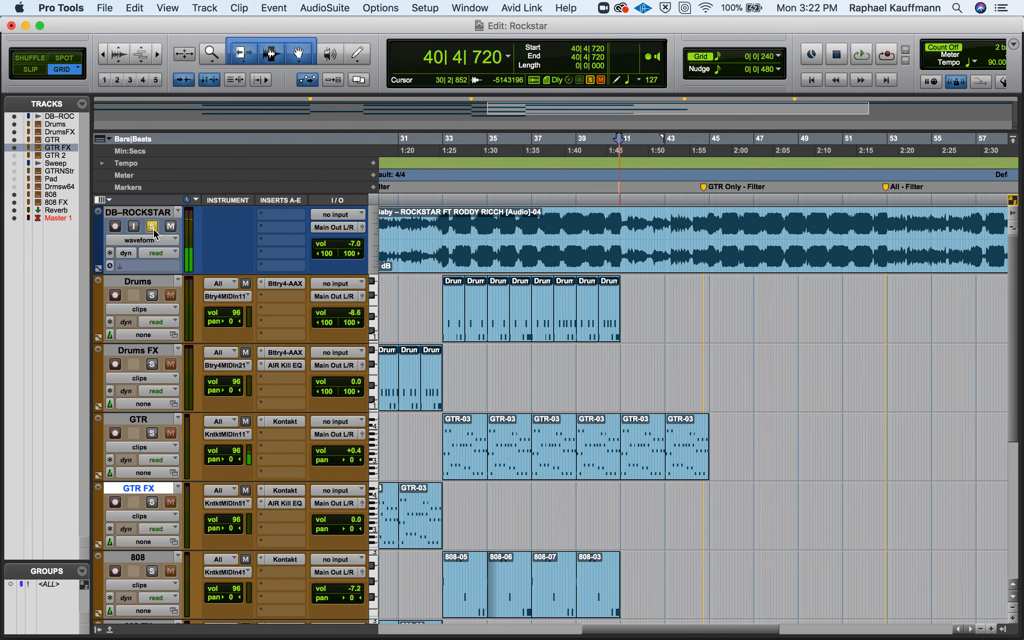
Move the two GTR clips between bars 41 and 45 down to GTR FX.
drag(644, 474, 681, 514)
scroll(631, 507, left, 3)
scroll(631, 507, down, 2)
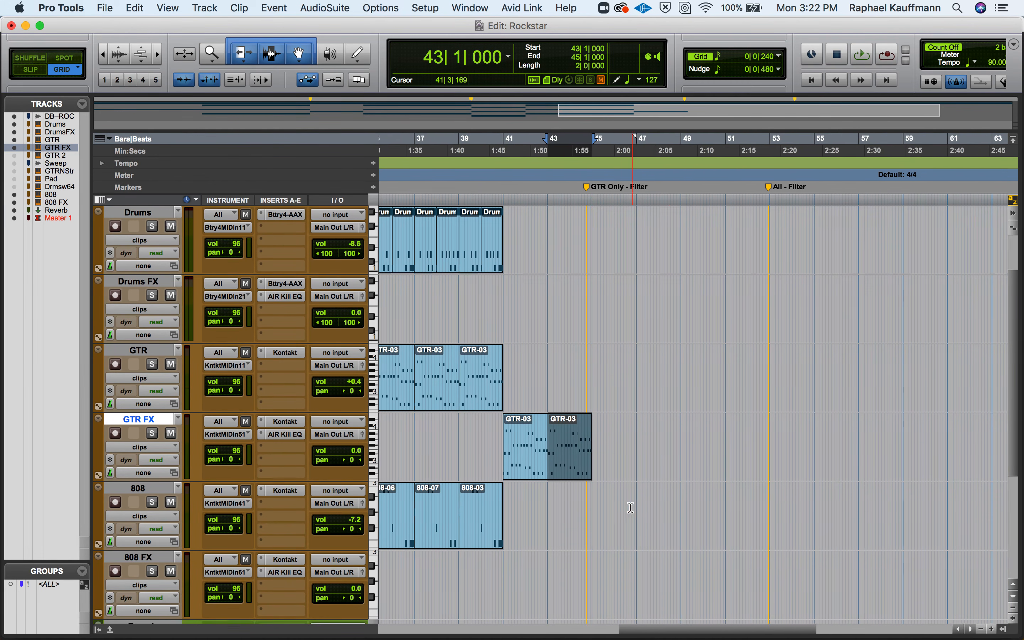
scroll(630, 507, up, 2)
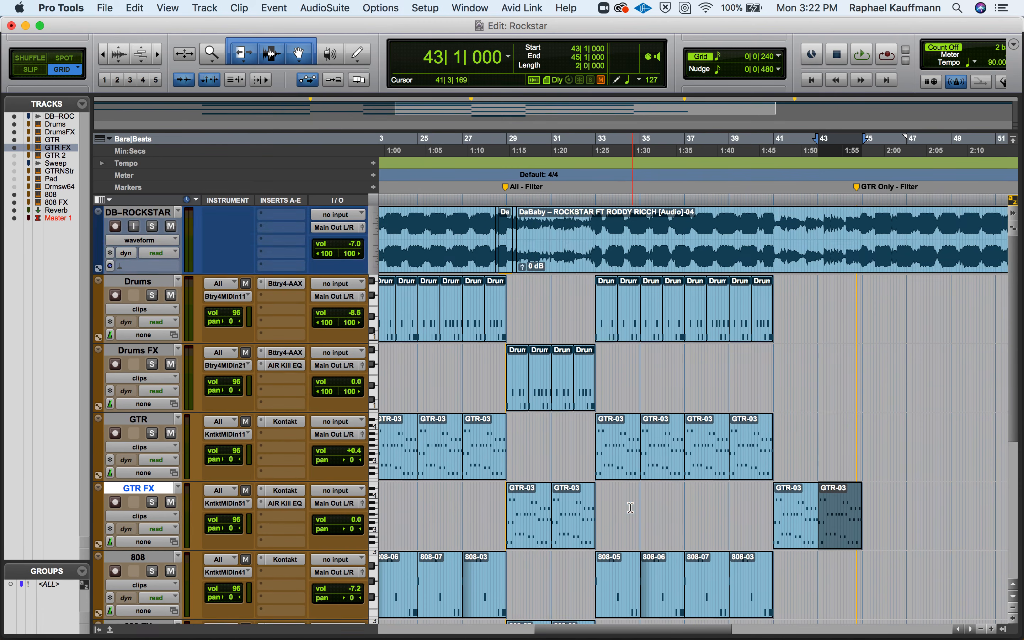
scroll(630, 507, right, 4)
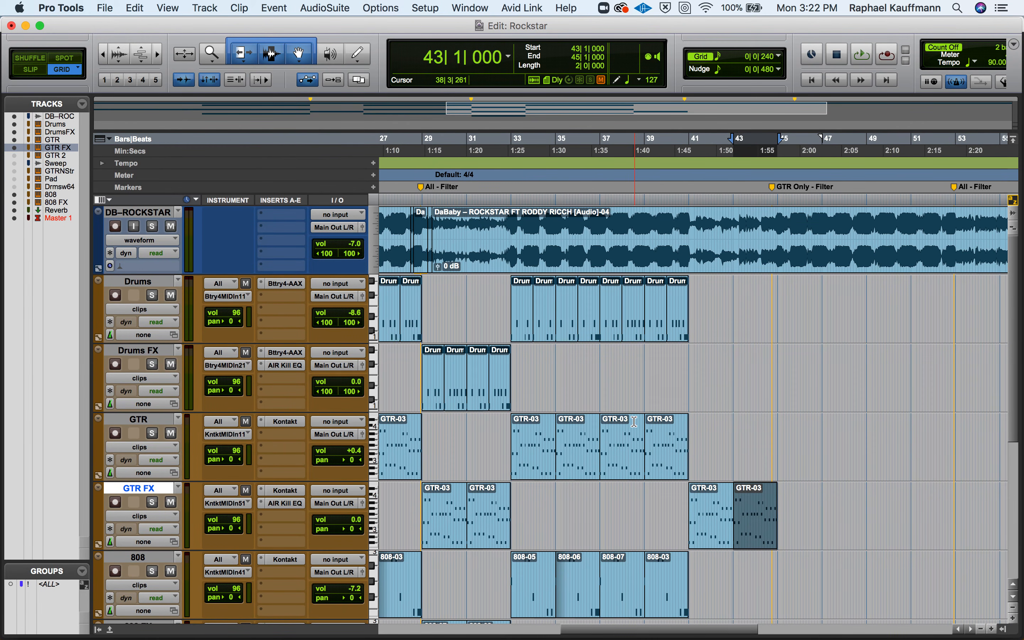
Mute the DB-ROCKSTAR reference and replay the transition into the filtered section from bar 28 beat 3.
click(166, 284)
click(161, 355)
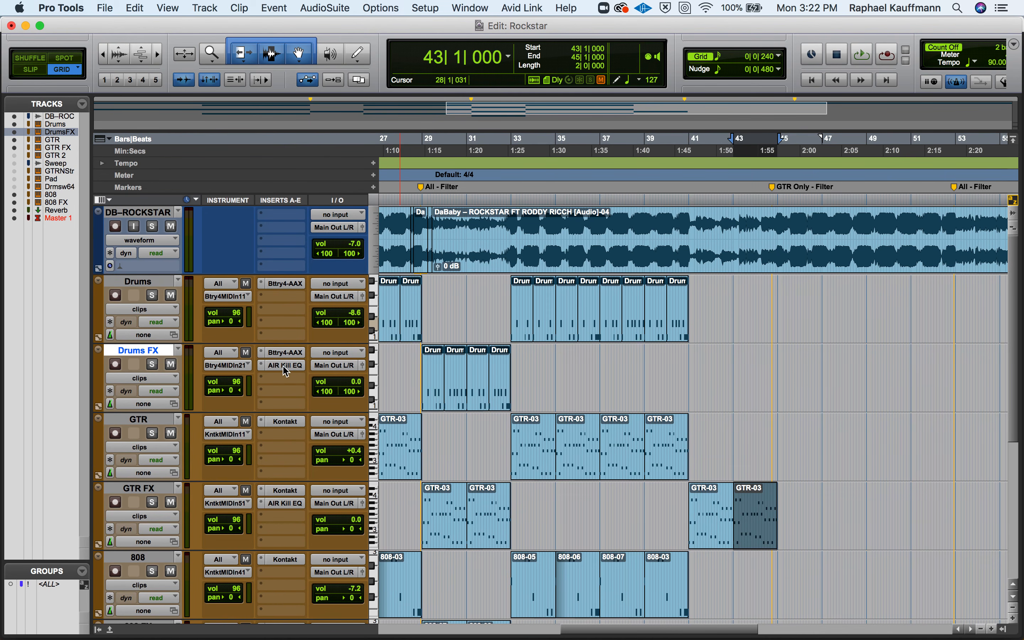
click(412, 354)
key(space)
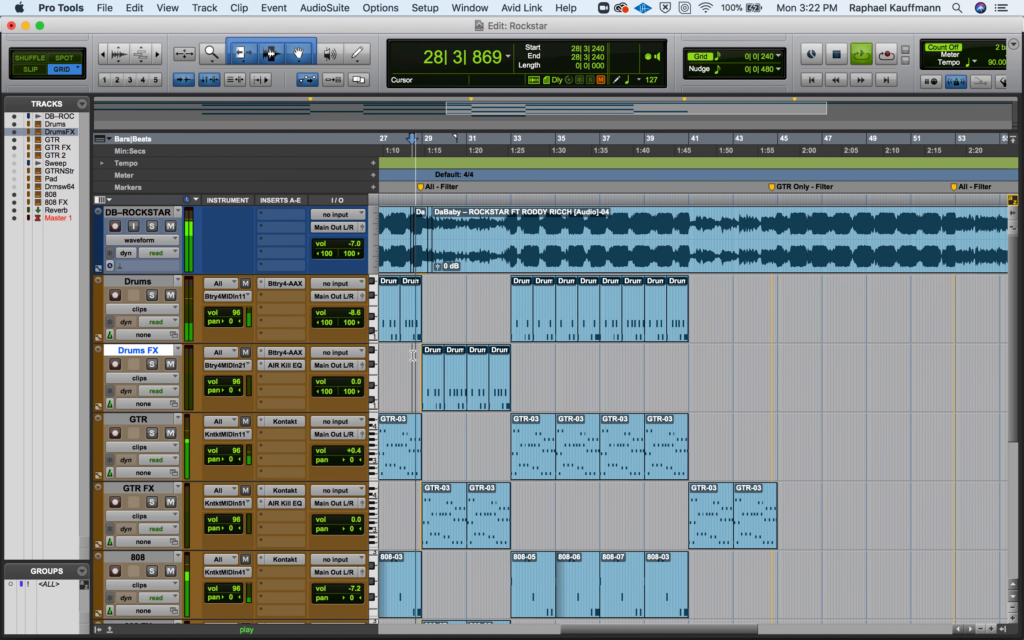
key(space)
click(172, 228)
key(space)
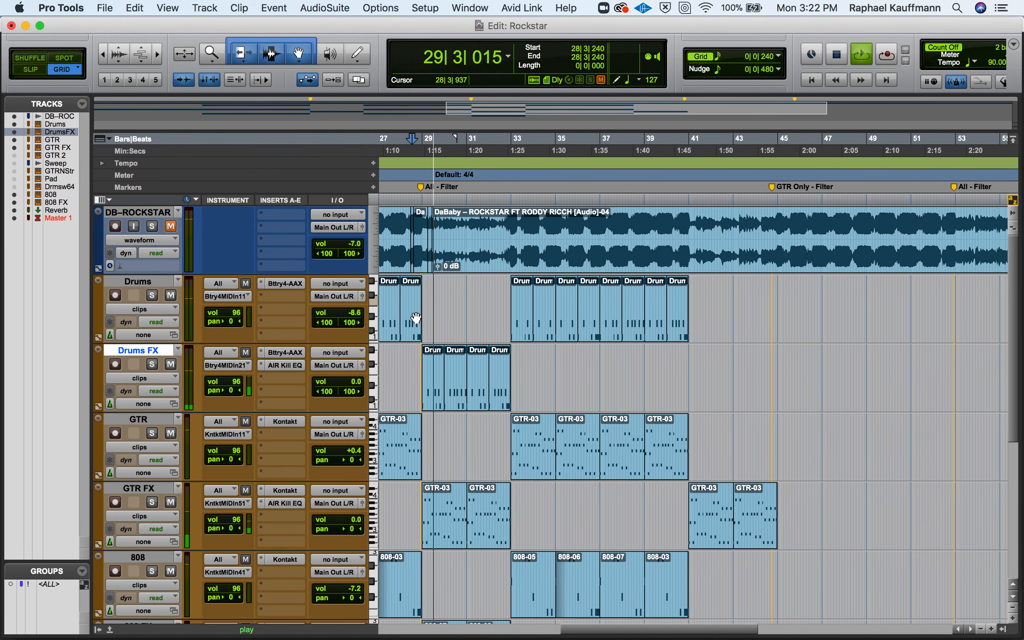
key(space)
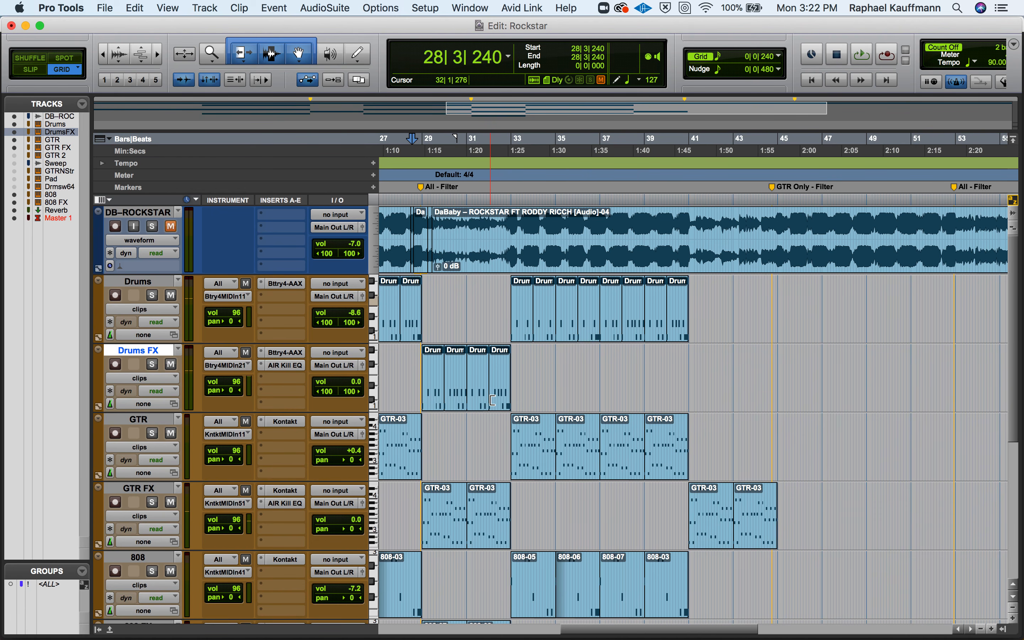
scroll(491, 398, down, 3)
key(super+Tab)
key(super+q)
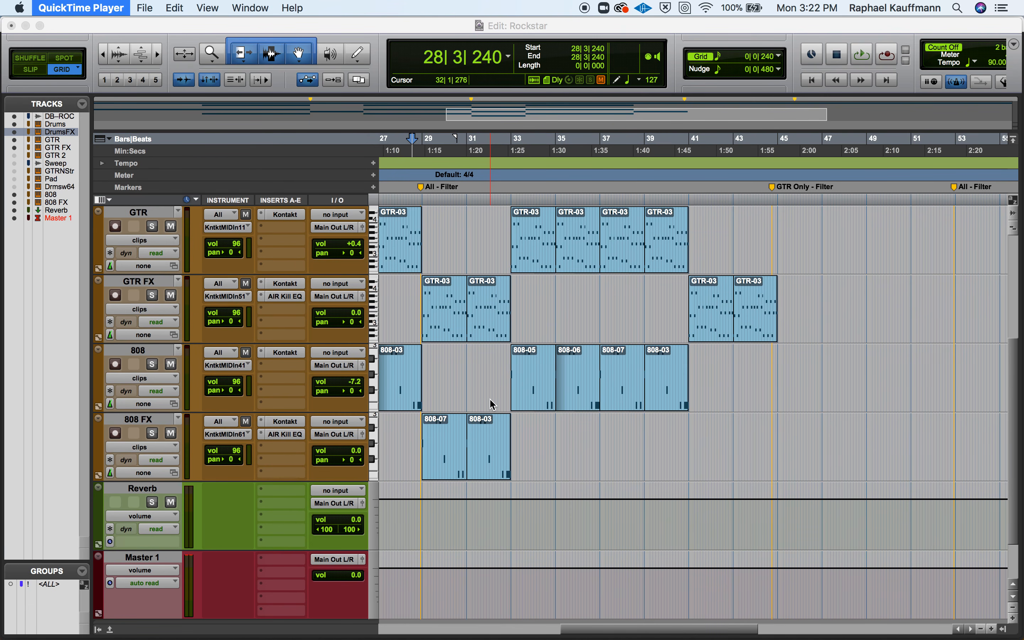